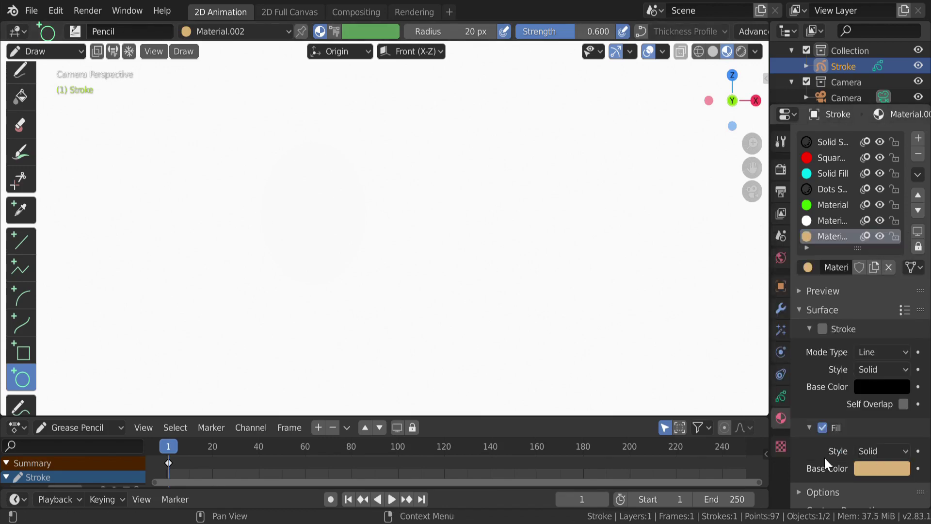
Draw a tan filled circle near the middle of the canvas as the character's head
click(781, 396)
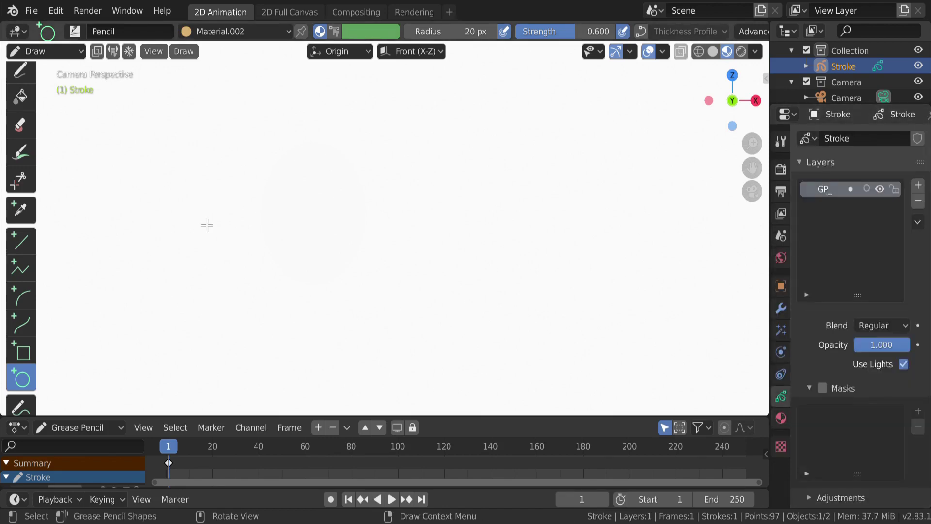
drag(251, 180, 413, 328)
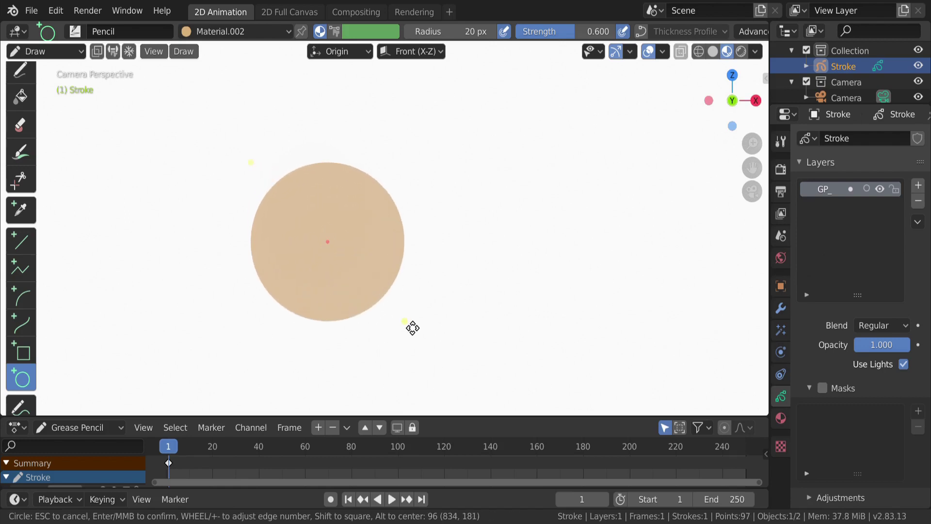
key(Return)
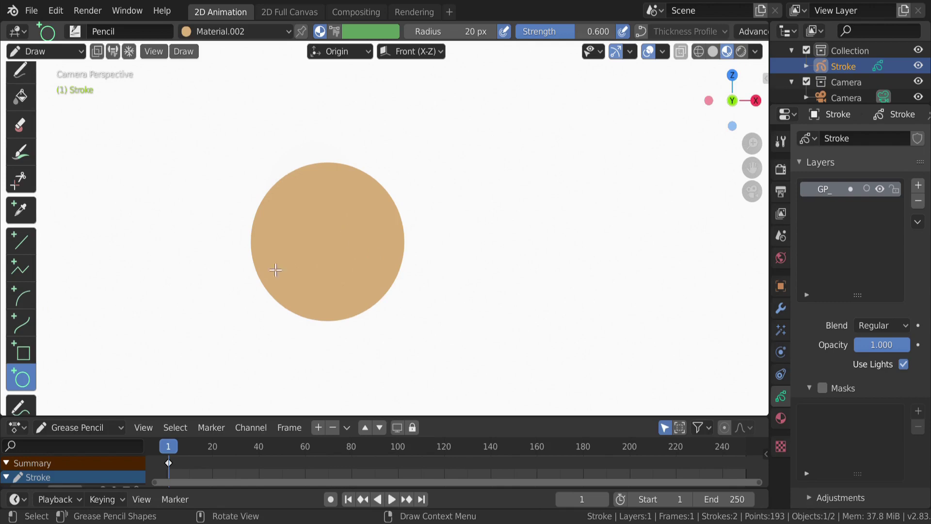
Add a new layer and draw a small white oval eye on the head's right half using the white material
click(918, 186)
click(780, 416)
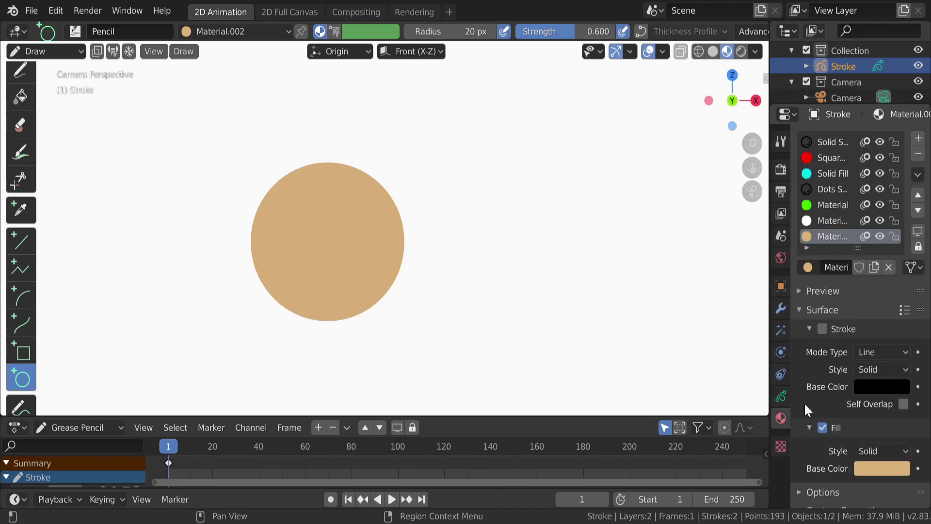
click(831, 220)
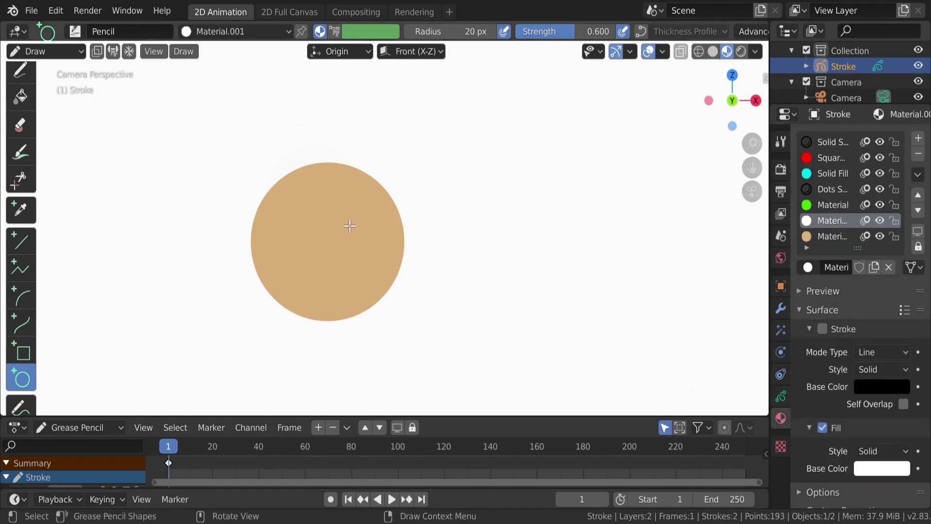
drag(348, 205, 384, 251)
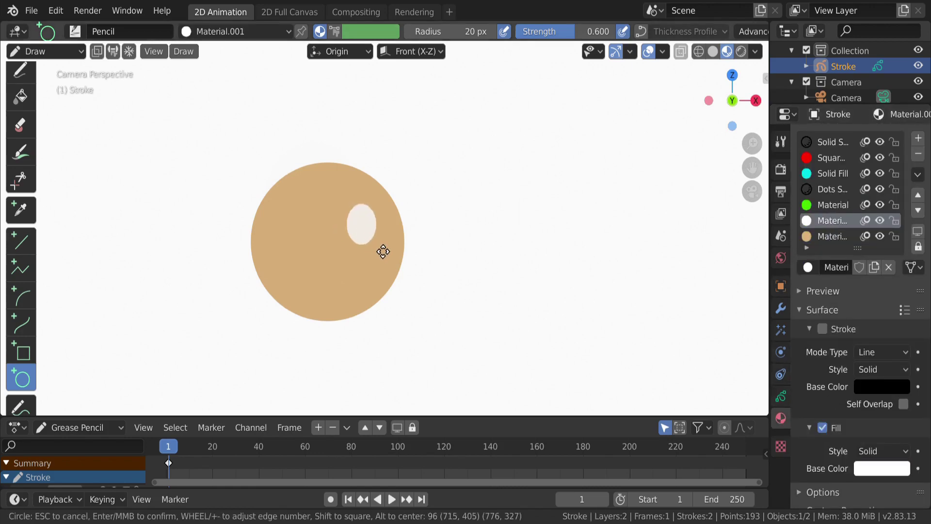
key(Return)
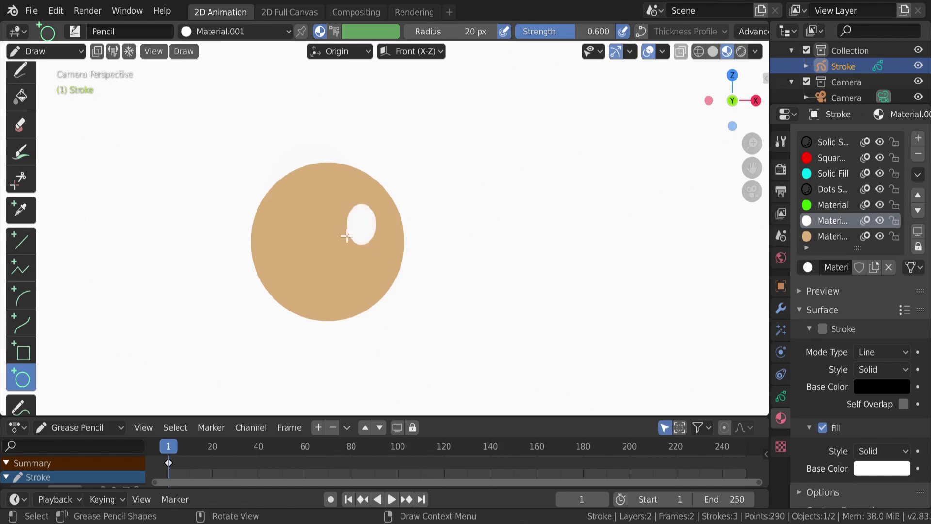
Draw a second white oval eye on the head's left half and move it level with the first
drag(278, 213, 317, 266)
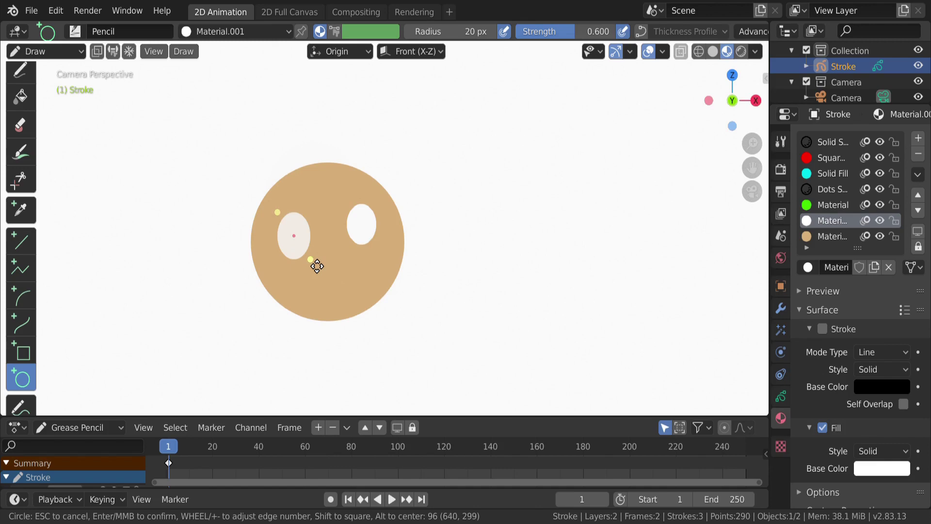
key(g)
click(316, 253)
key(Return)
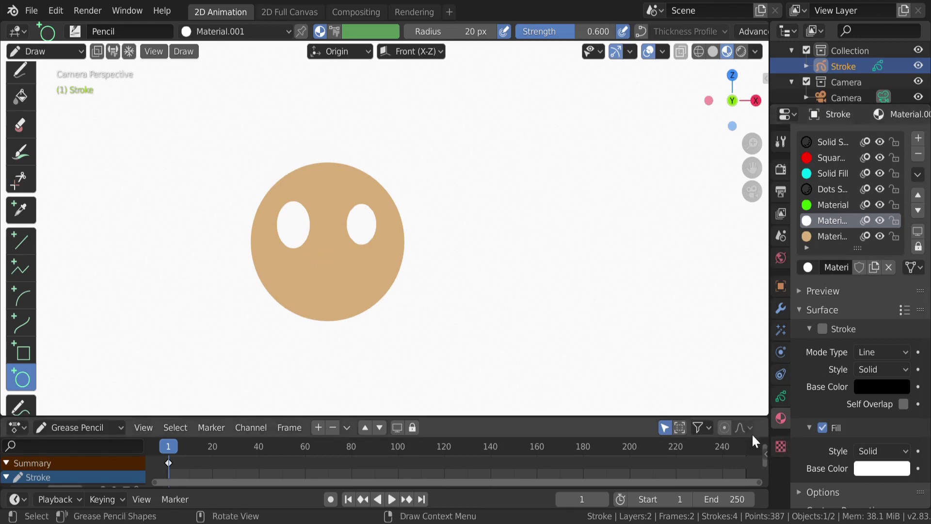
Add a third layer and create a new material with stroke off and an opaque black solid fill
click(781, 397)
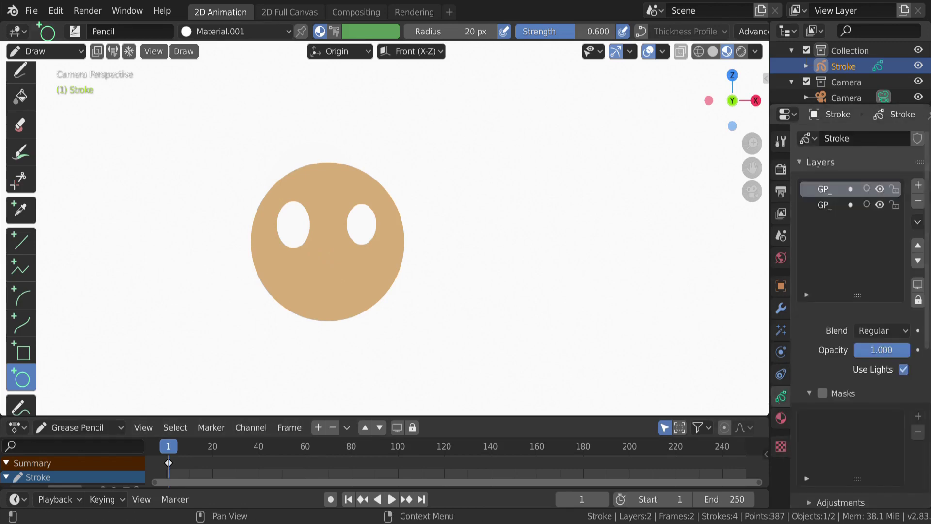
click(918, 186)
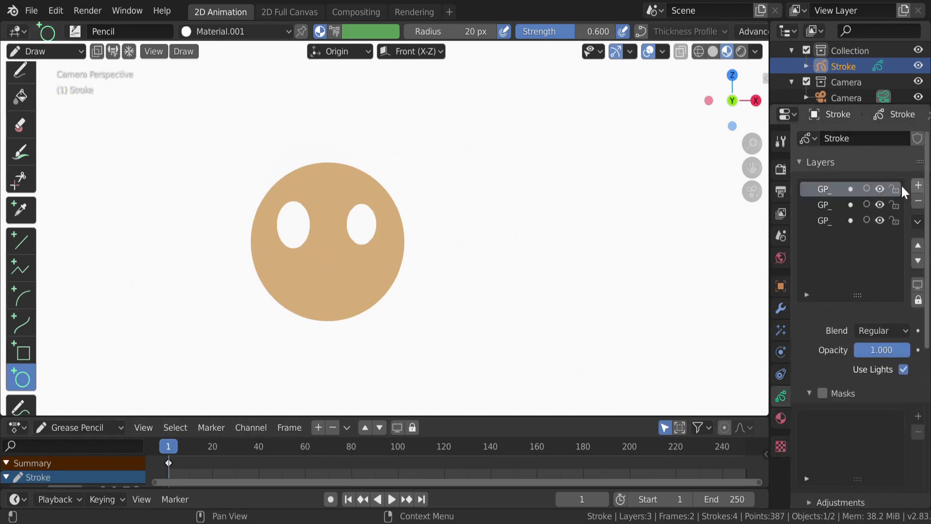
click(776, 415)
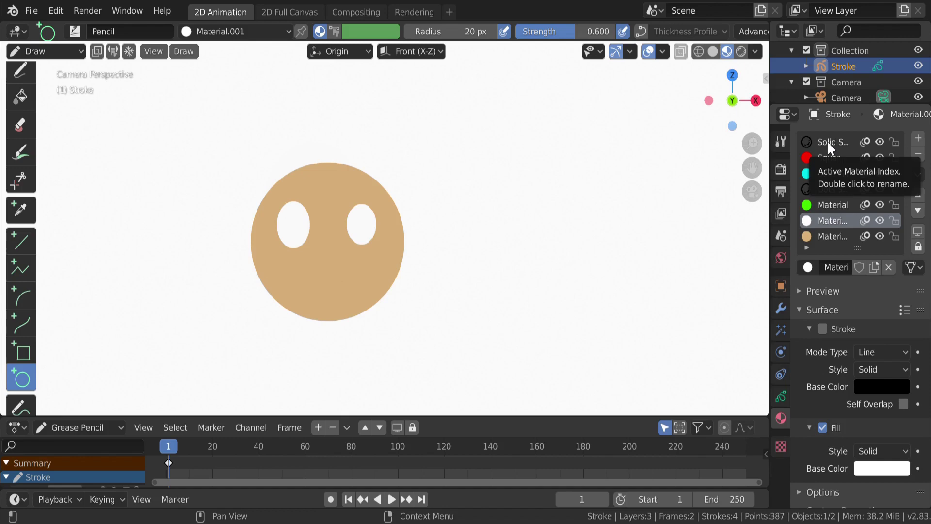
click(918, 138)
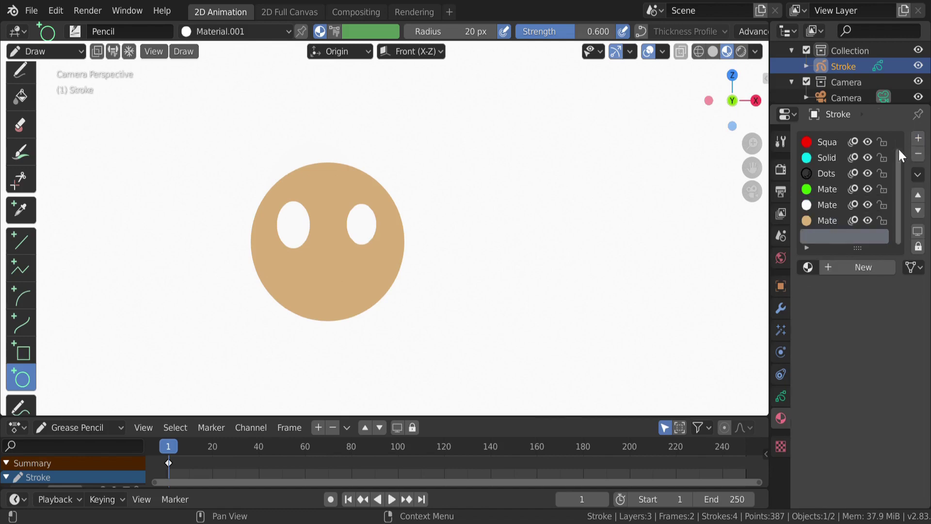
click(850, 267)
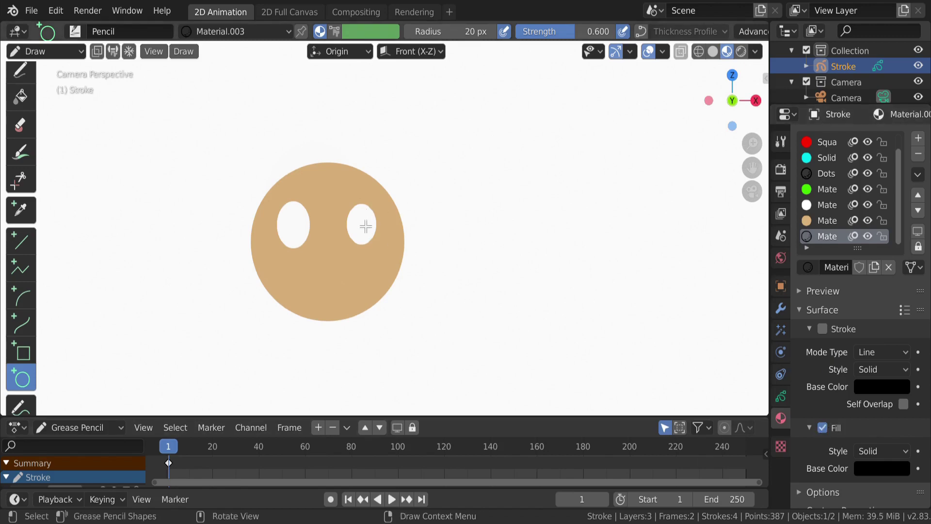
Draw a black oval pupil on each eye, overlapping the upper edge of the white
mouse_move(357, 215)
mouse_down()
mouse_move(380, 243)
mouse_move(377, 226)
mouse_up()
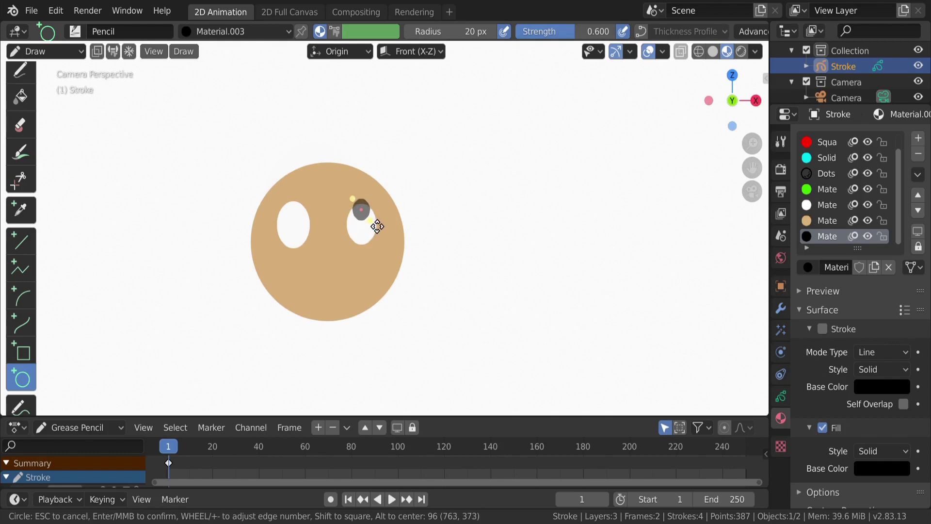
key(Return)
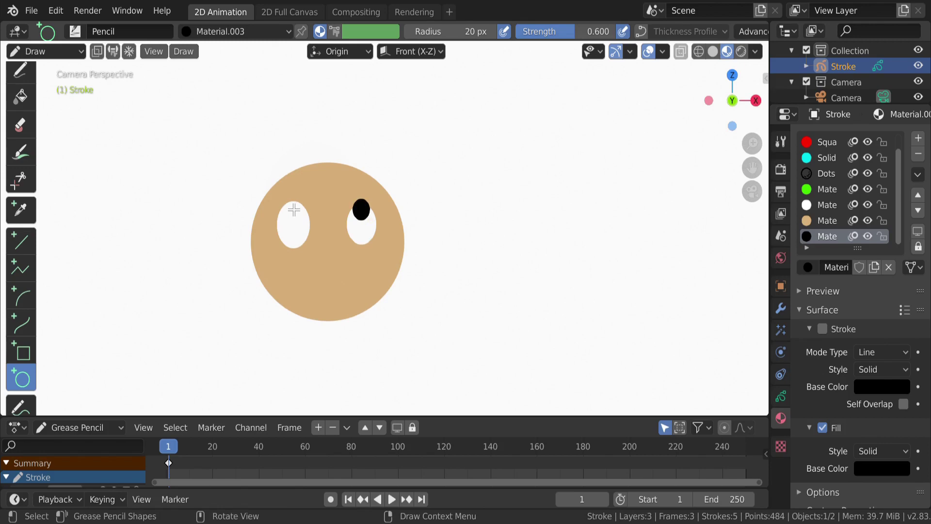
drag(289, 204, 310, 228)
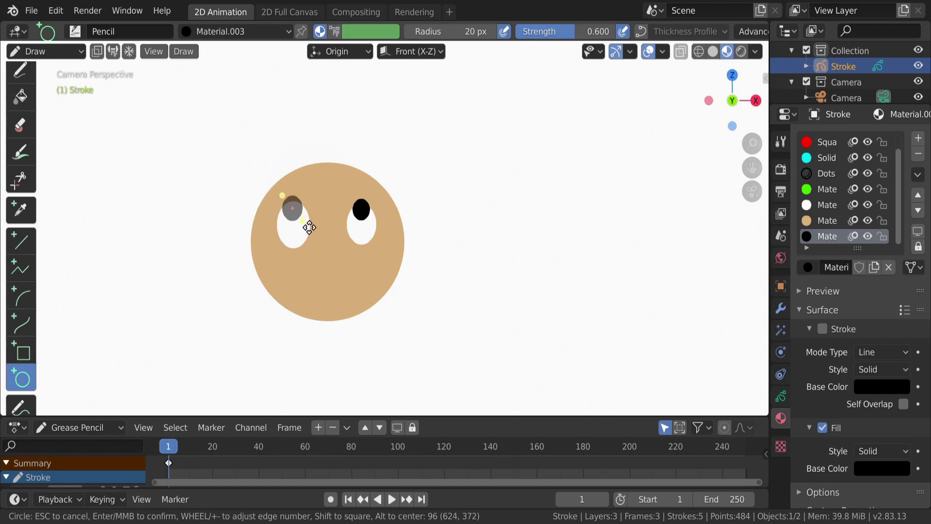
key(Return)
Enable masks on the pupil layer and add GP_Layer.001 as its mask
click(781, 396)
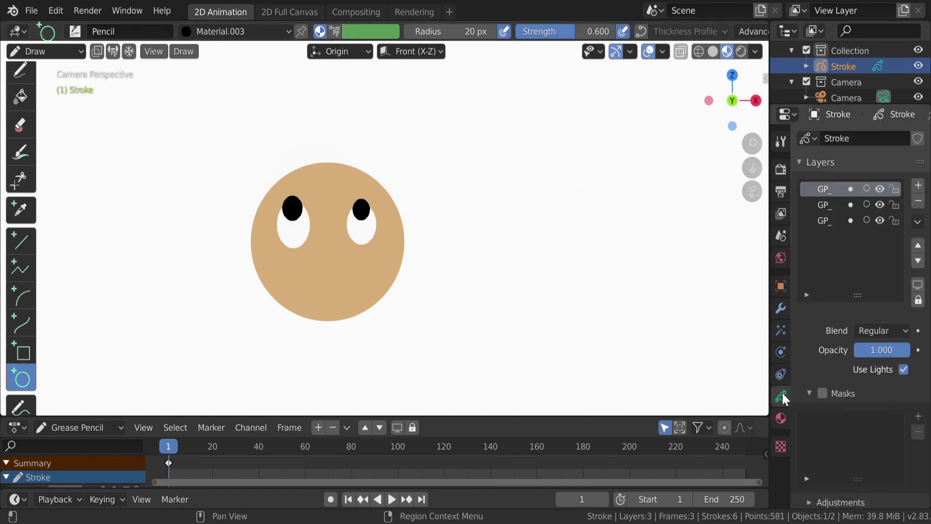
click(851, 189)
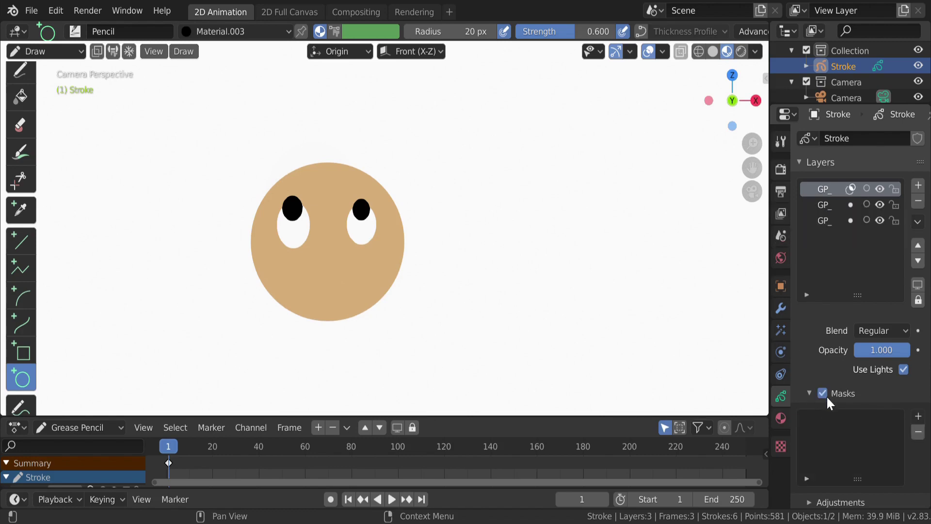
click(808, 394)
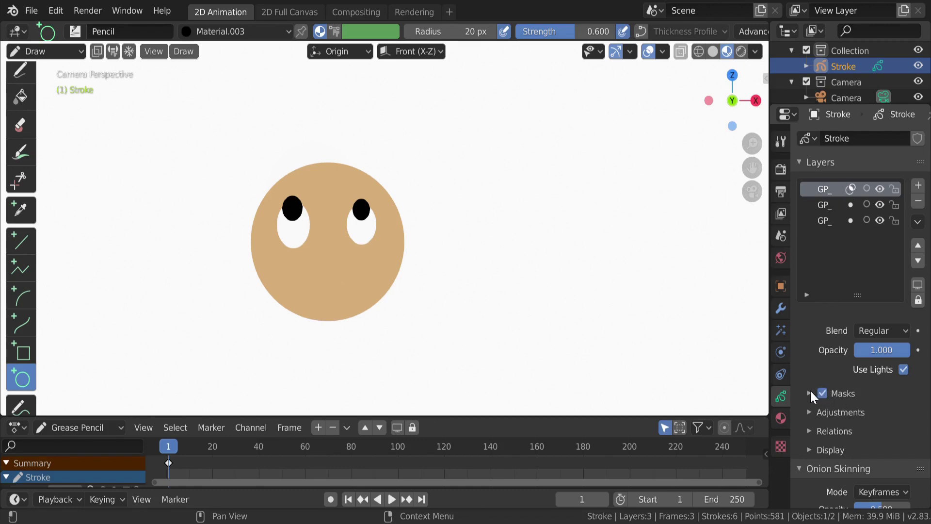
click(810, 392)
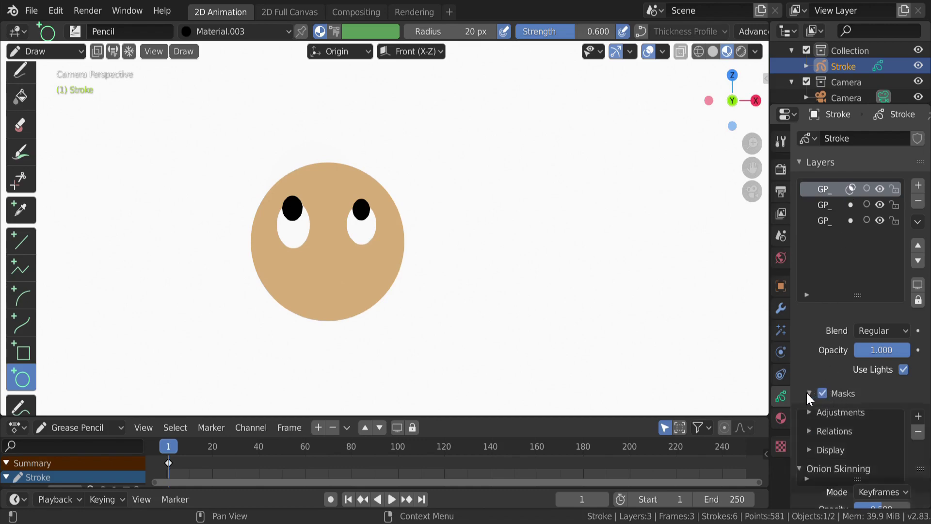
click(919, 420)
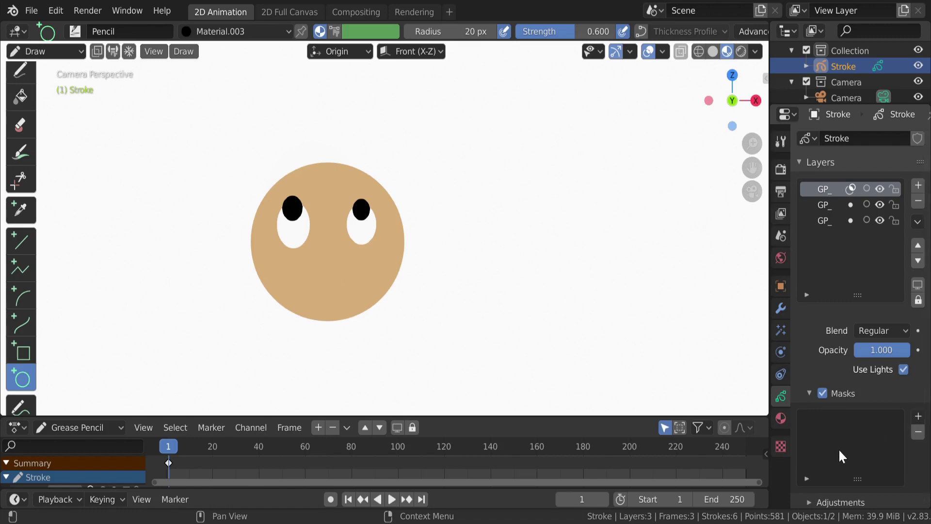
click(917, 419)
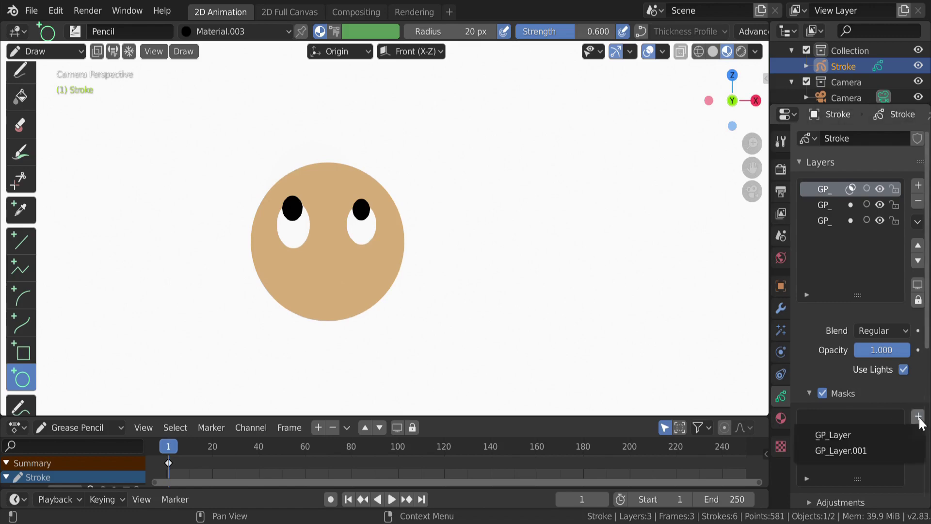
click(856, 449)
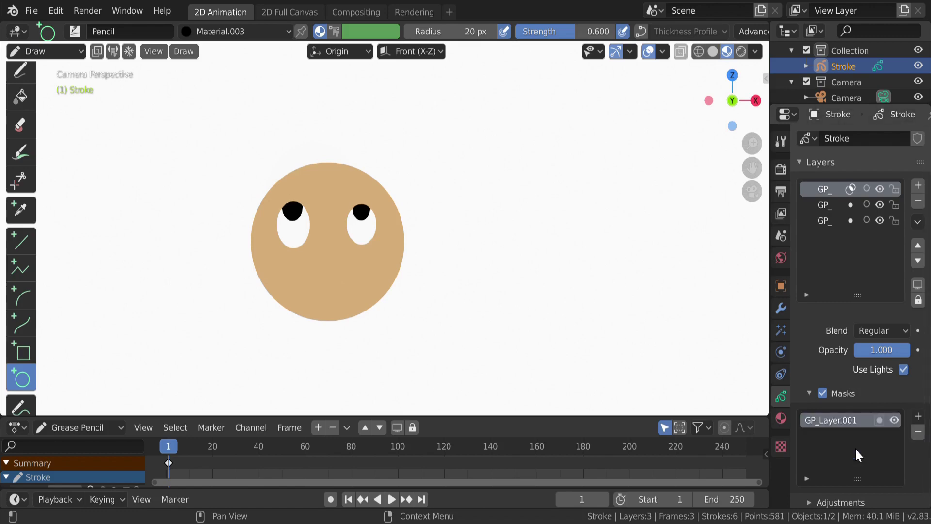
Try GP_Layer as an additional mask and as the sole mask, and restore GP_Layer.001 as the only mask
click(918, 417)
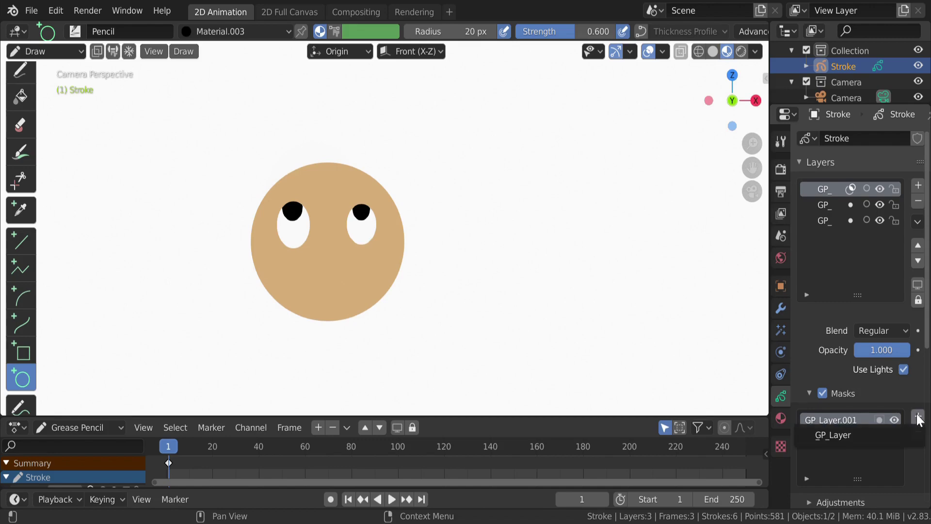
click(848, 435)
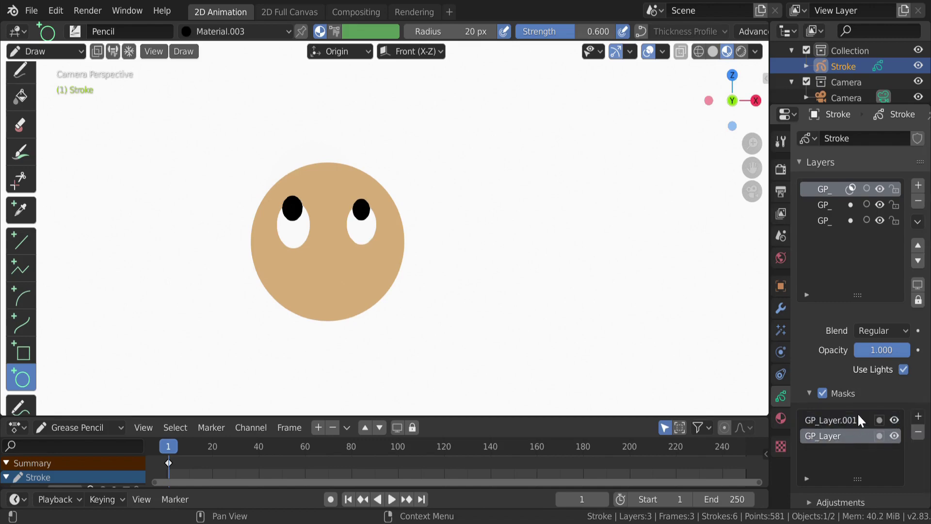
click(859, 420)
click(918, 431)
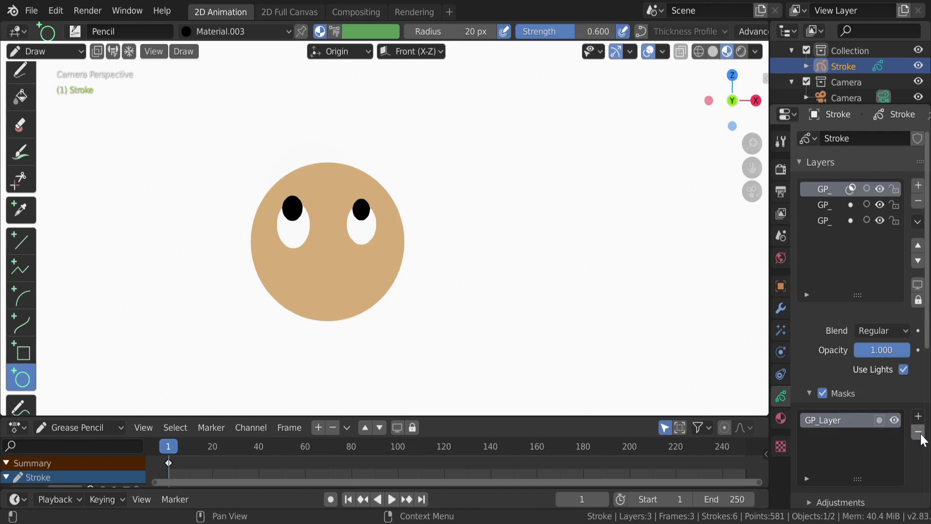
click(918, 416)
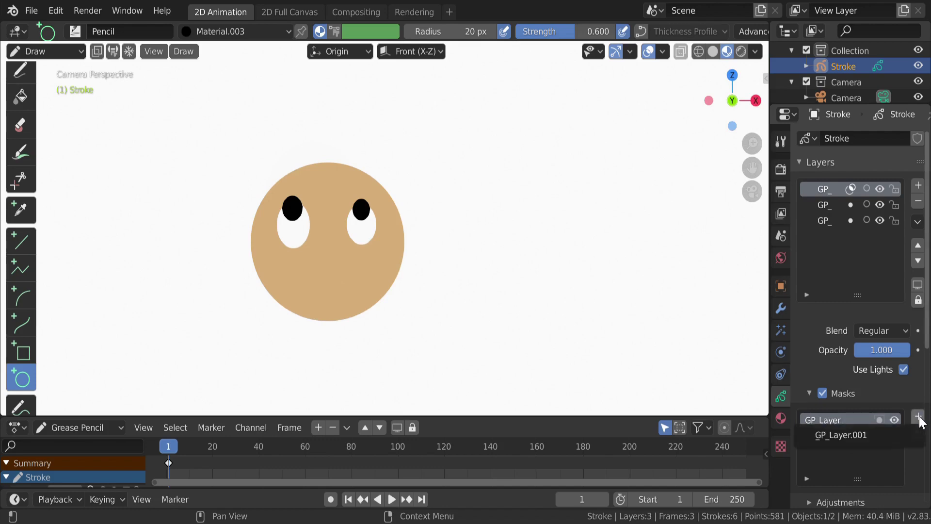
click(859, 435)
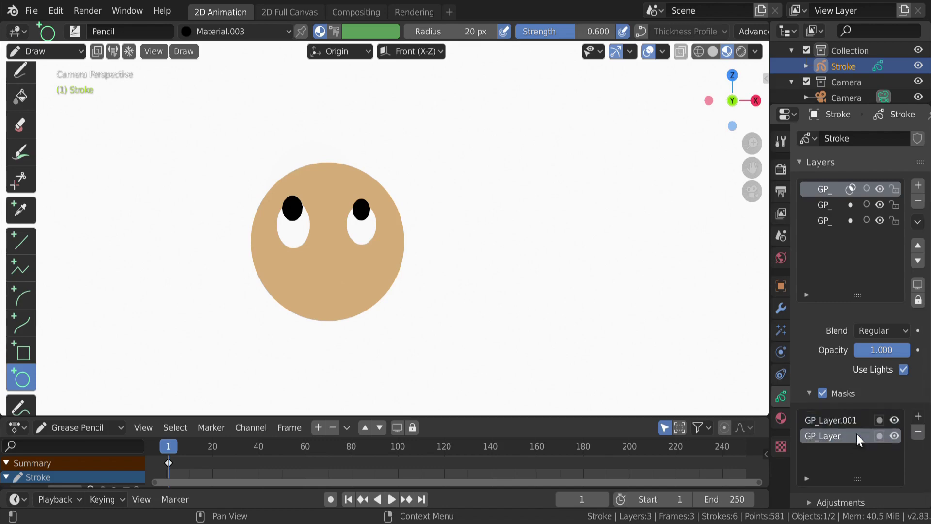
click(918, 433)
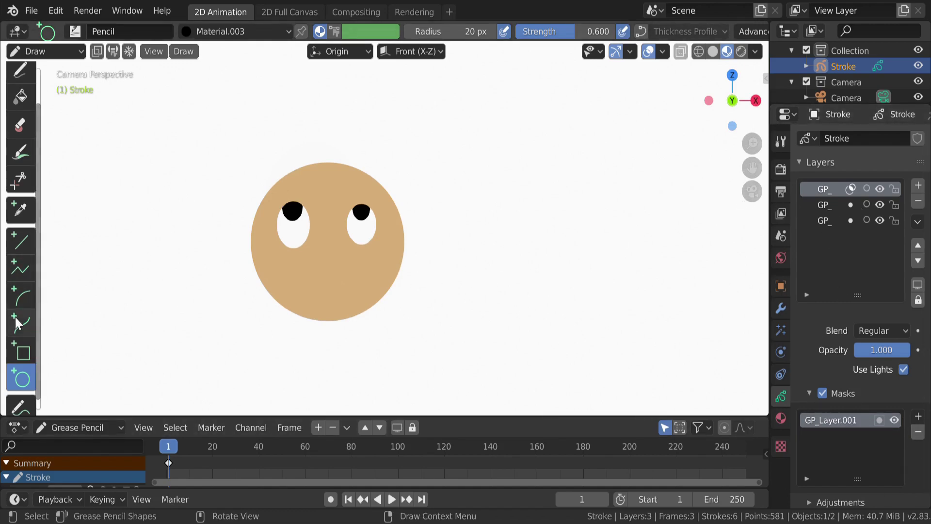
Create another material in a new slot with its stroke turned off and fill turned on
click(781, 419)
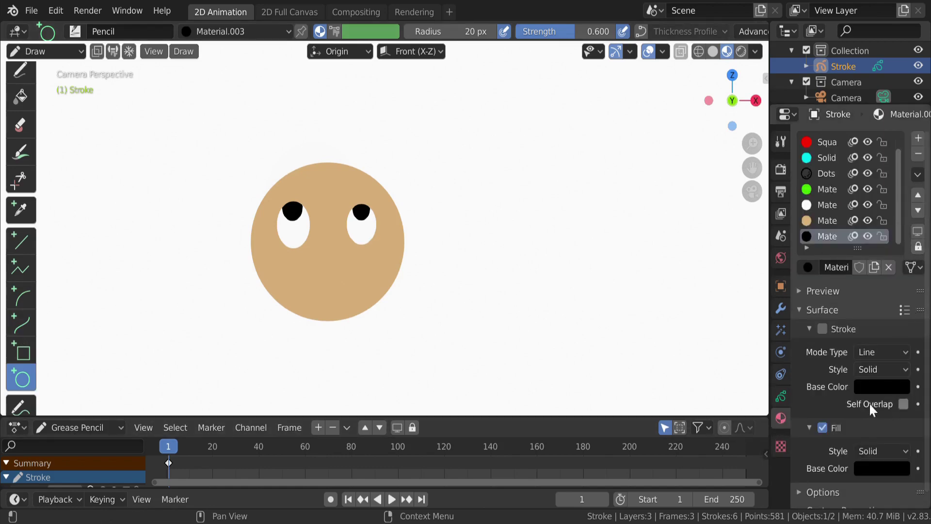
click(918, 138)
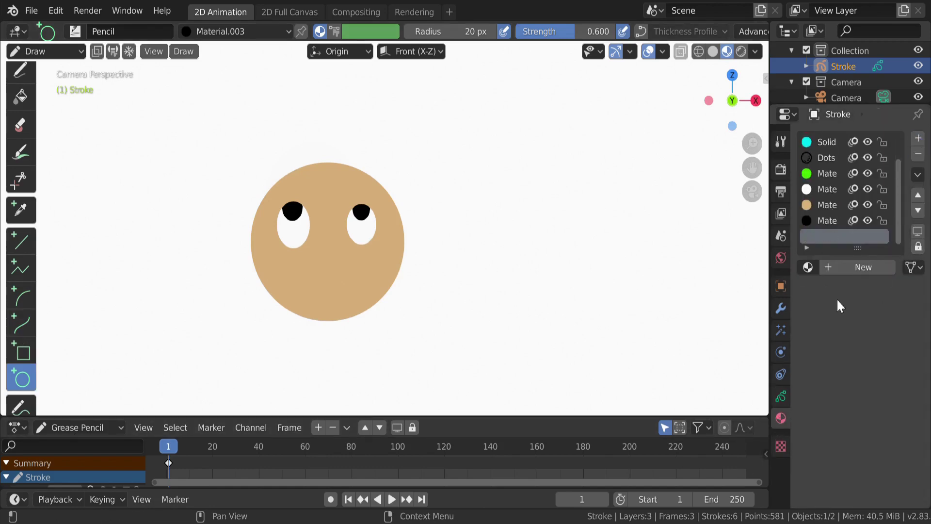
click(834, 268)
click(822, 329)
Set the new material's fill style to Gradient with the Radial gradient type
click(875, 452)
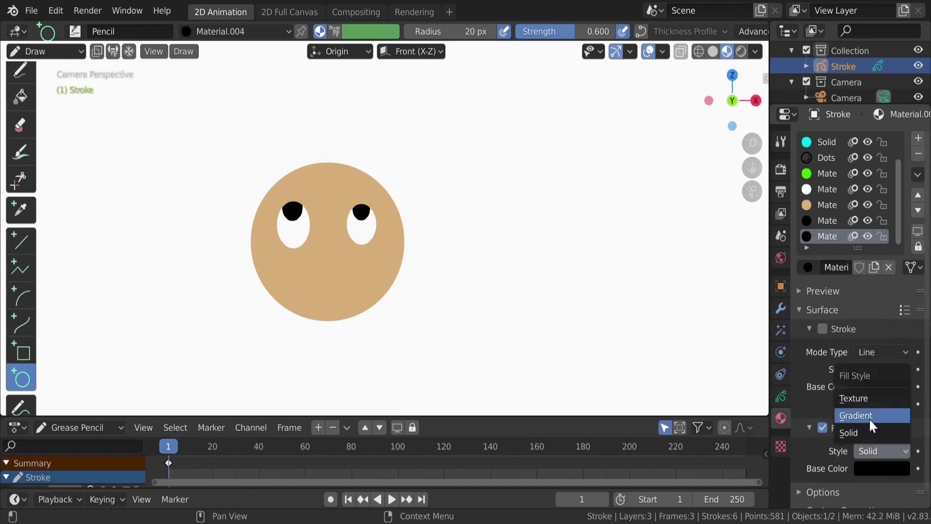
click(869, 418)
click(872, 466)
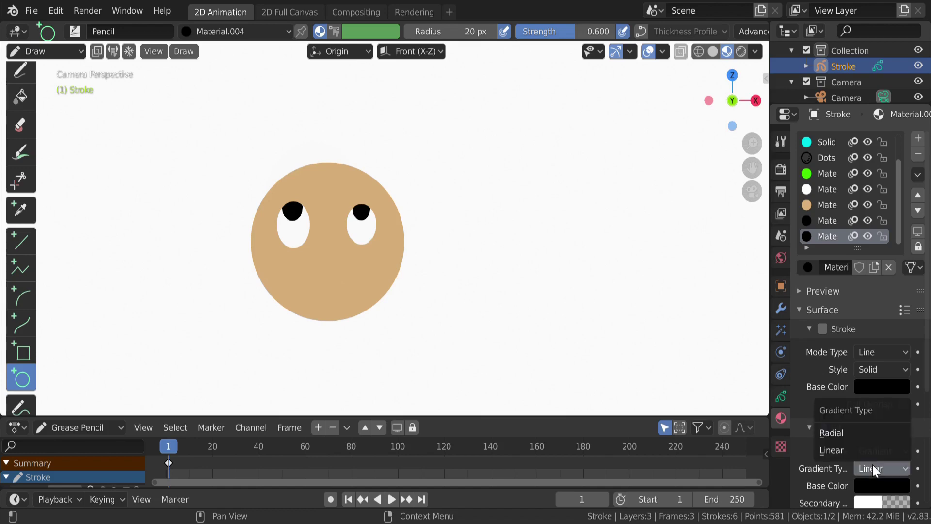
click(852, 433)
scroll(830, 473, down, 4)
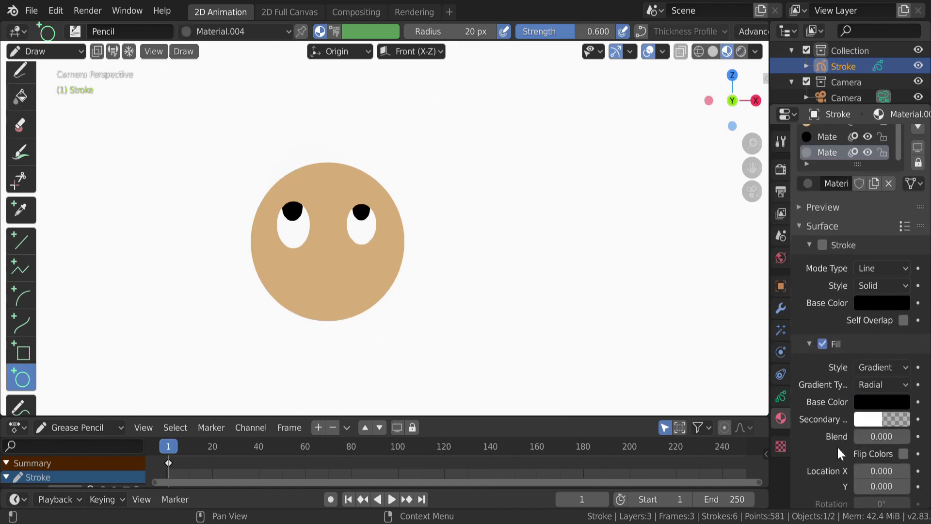
Set the gradient fill's base color to magenta and its secondary color to a light pink
click(878, 403)
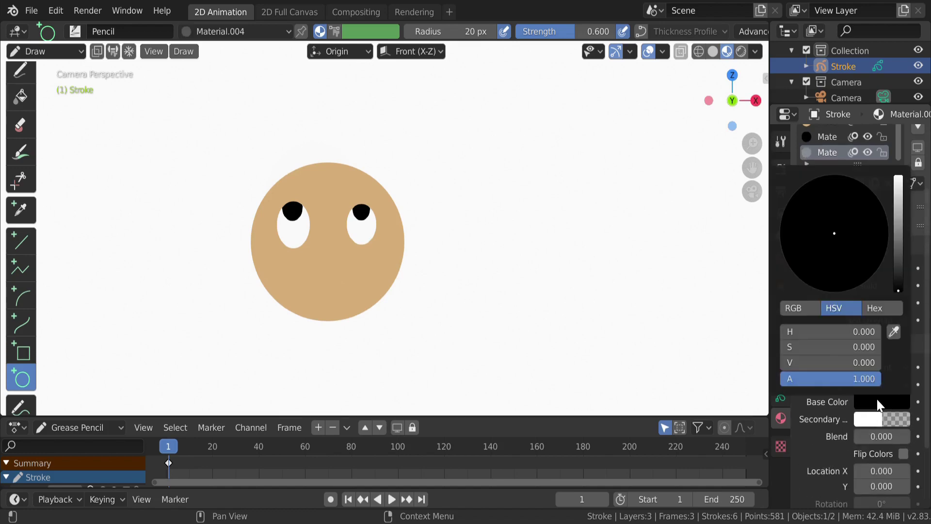
click(864, 254)
scroll(864, 254, up, 20)
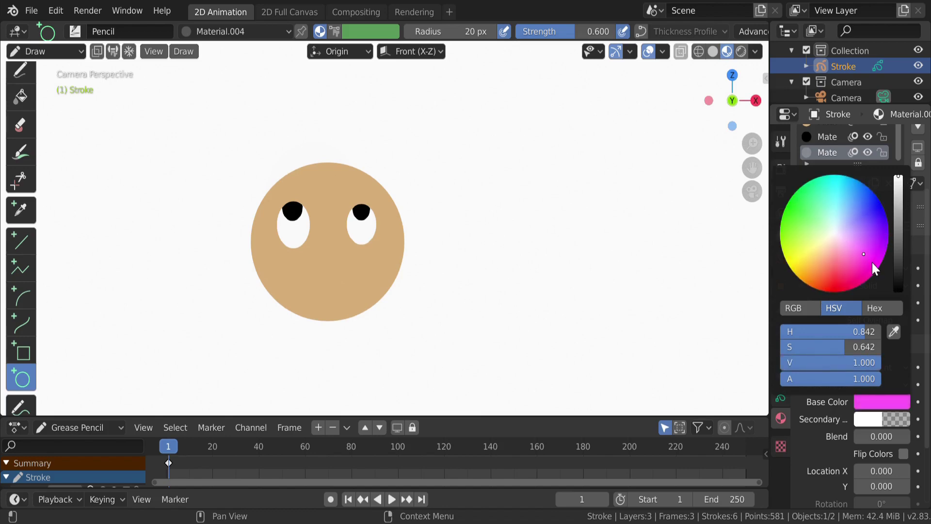
click(869, 420)
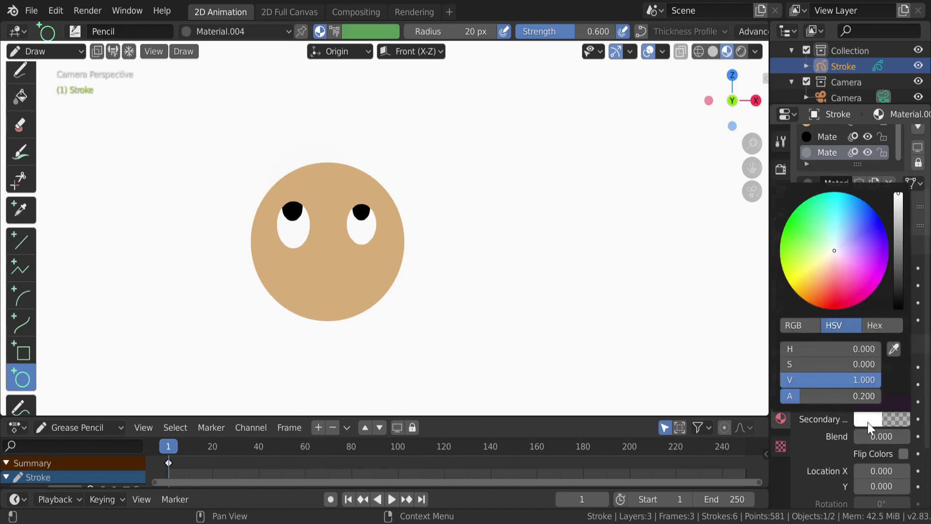
click(855, 263)
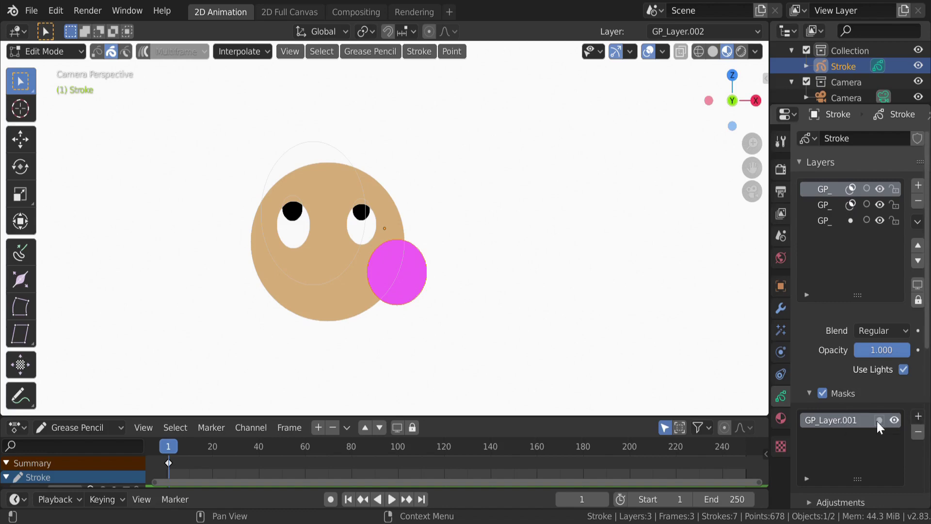
Make GP_Layer.001 the active layer and add GP_Layer as its mask to clip the cheek to the face
click(822, 205)
click(918, 416)
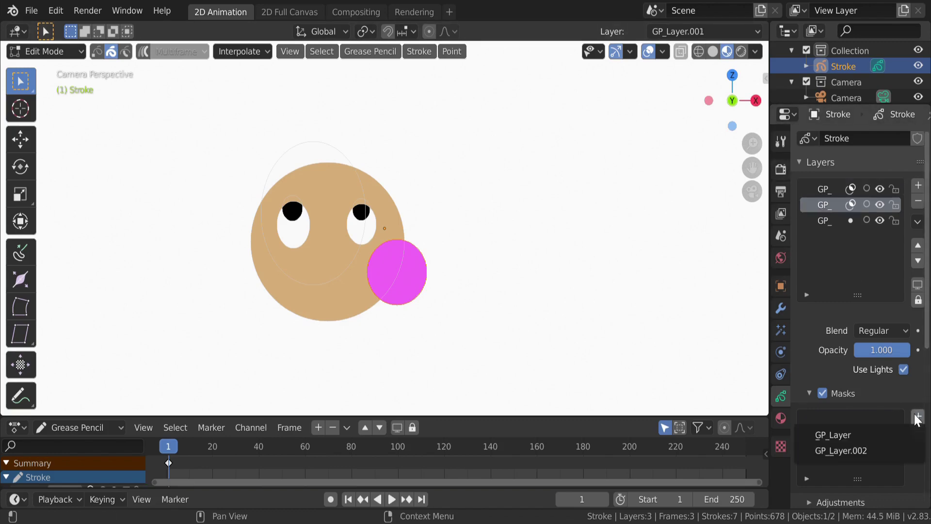
click(856, 432)
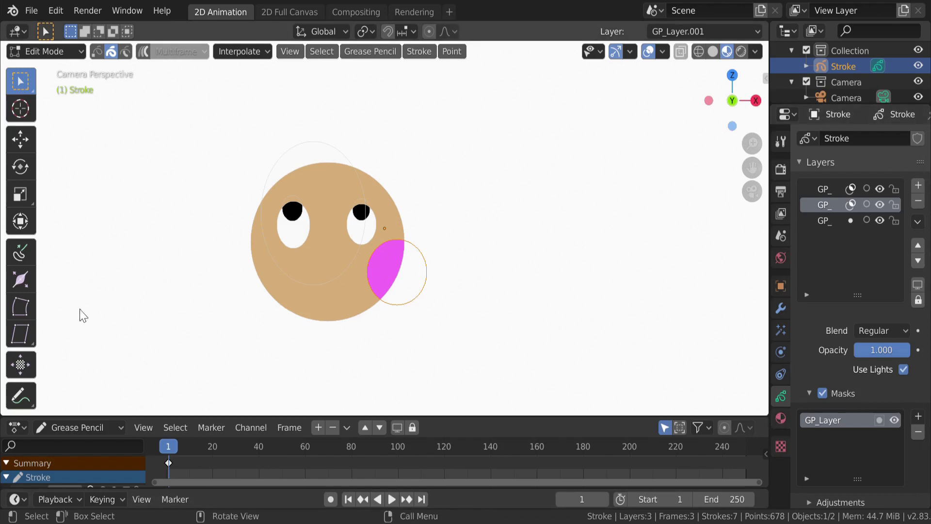
In Draw mode, add a second cheek circle over the face's left edge, and soften the gradient to a 0.356 blend with semi-transparent colors
click(76, 46)
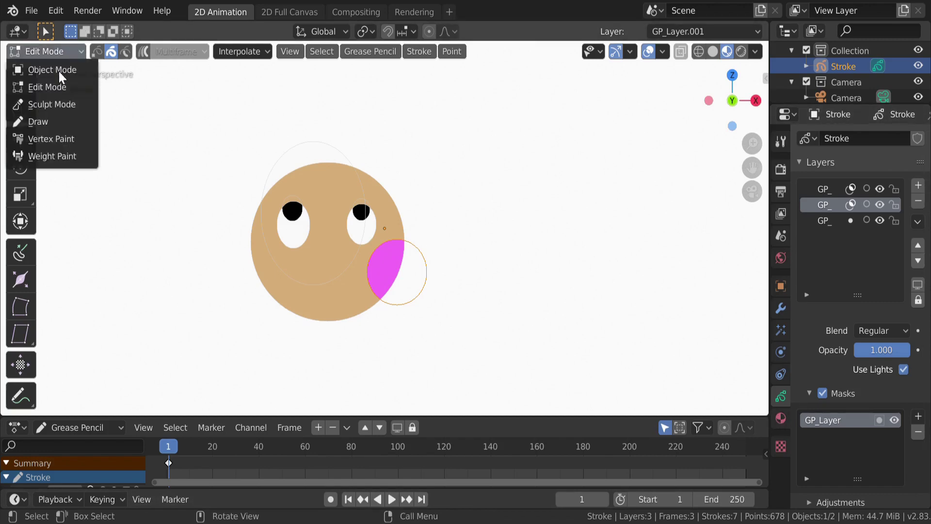
click(49, 123)
drag(245, 245, 294, 324)
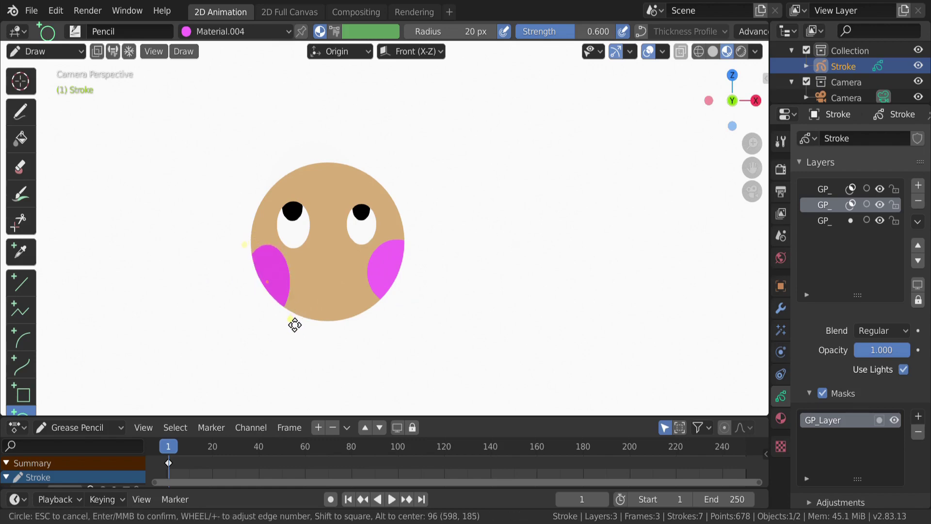
key(Return)
click(781, 418)
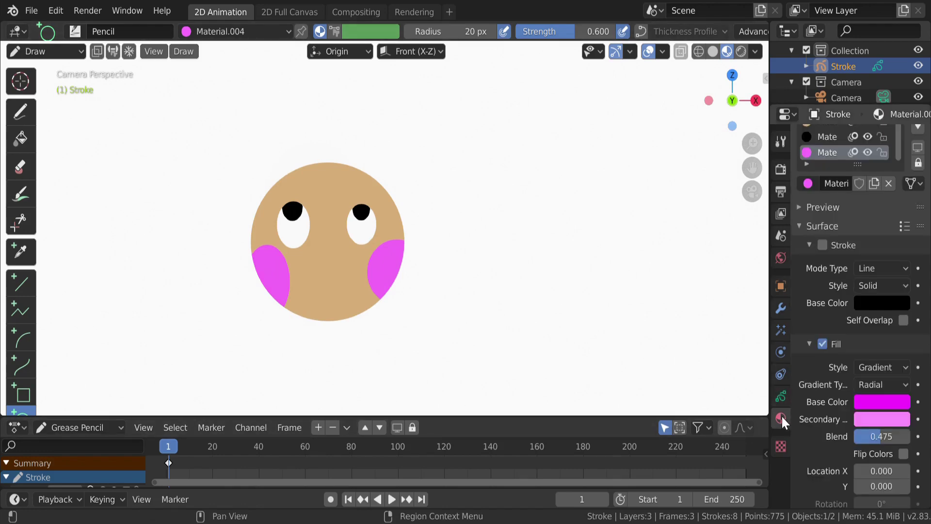
mouse_move(867, 439)
mouse_down()
mouse_move(841, 439)
mouse_move(873, 439)
mouse_move(860, 439)
mouse_up()
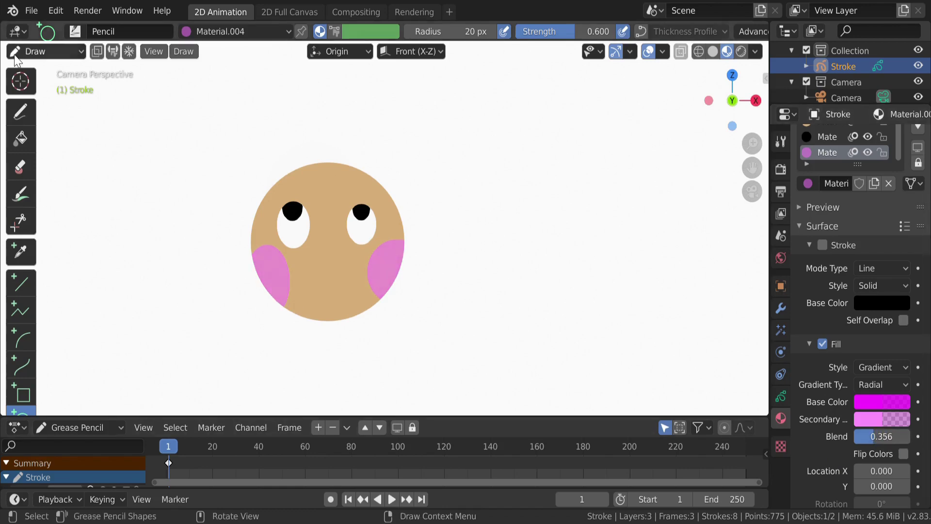
Choose the Curve tool and create a material in a new slot with its stroke off and a solid red fill
click(23, 364)
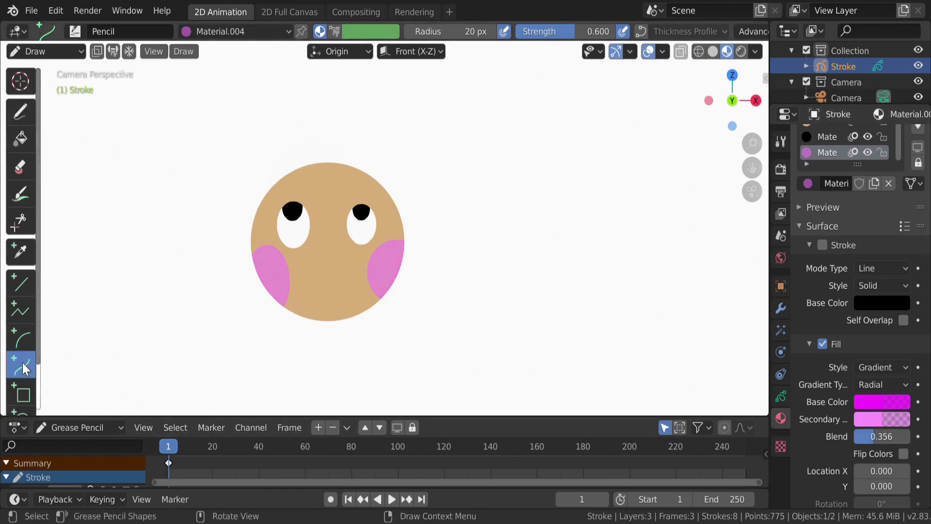
scroll(28, 359, down, 3)
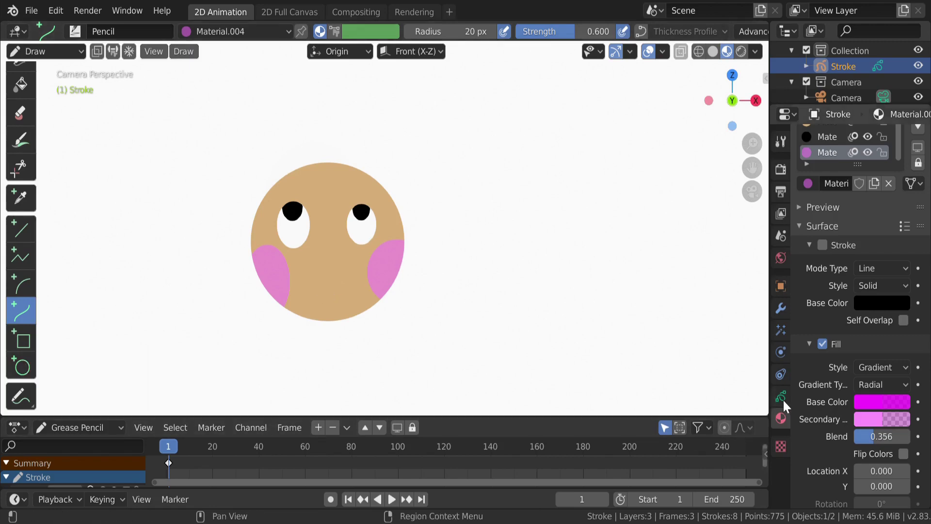
scroll(918, 224, up, 4)
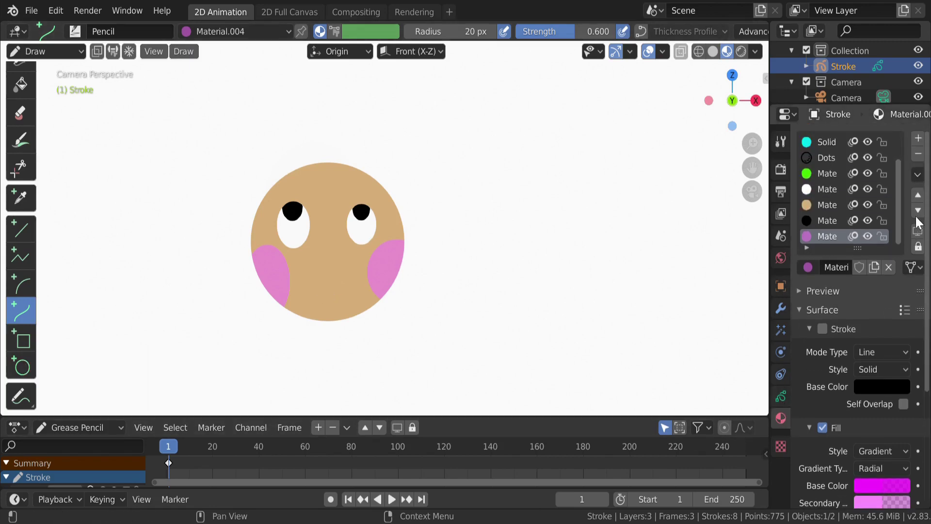
click(919, 138)
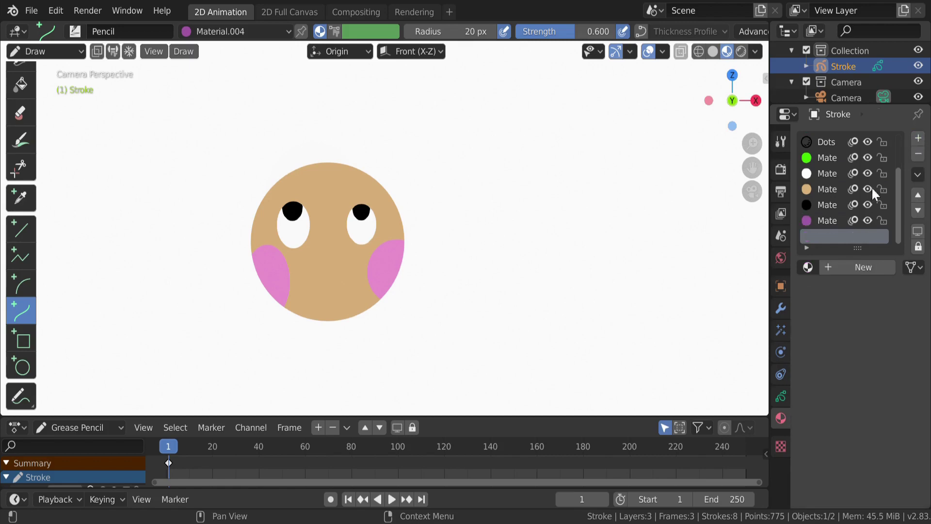
click(851, 268)
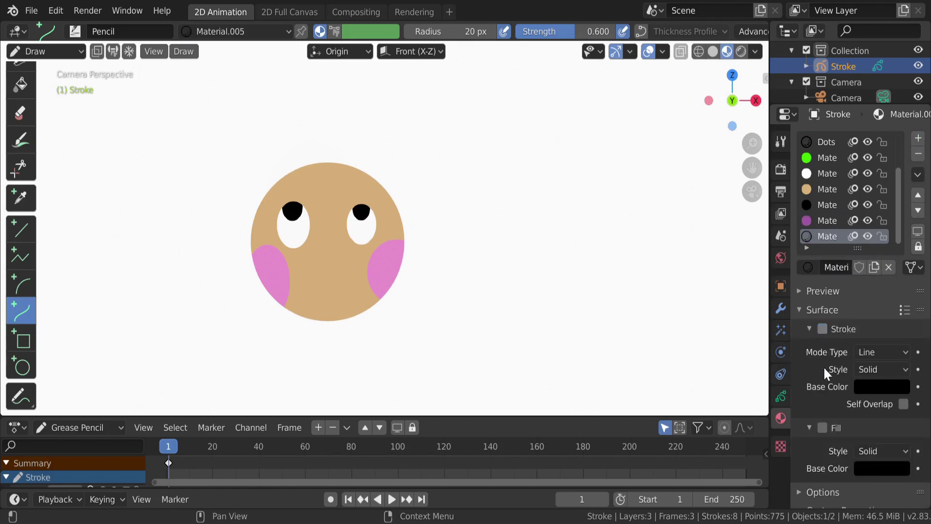
click(822, 427)
click(873, 466)
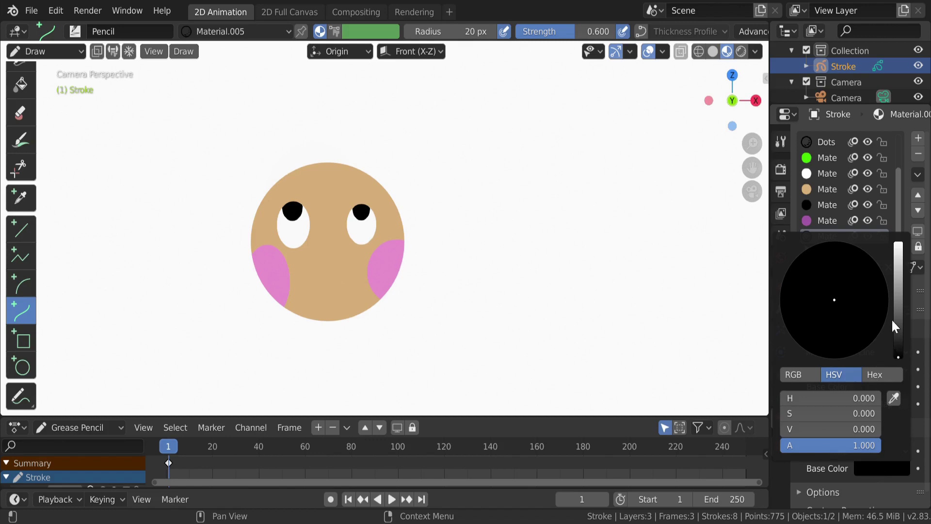
drag(898, 261, 898, 243)
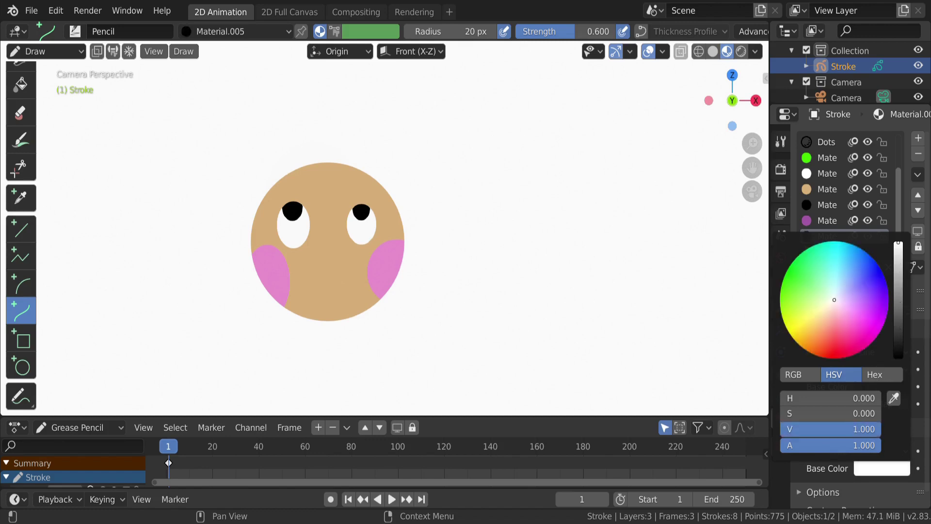
click(838, 353)
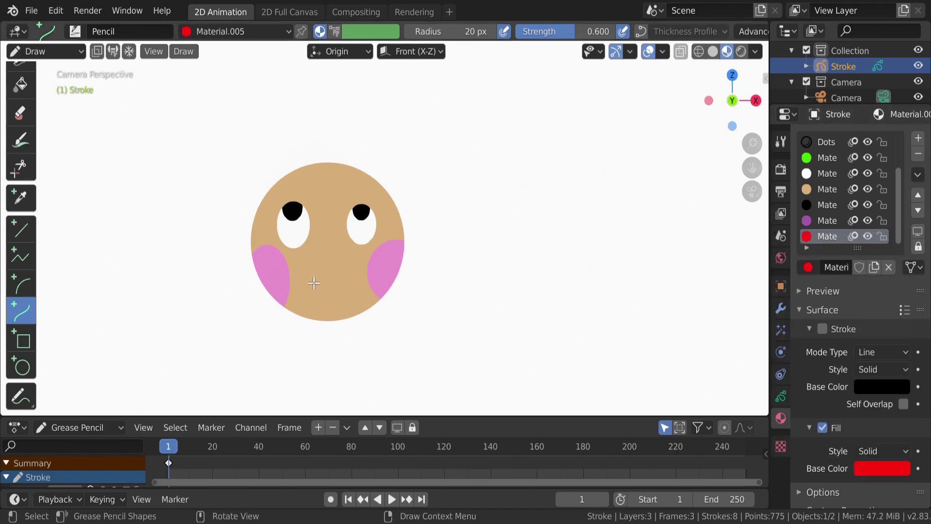
Draw a downward-bowed curve between the cheeks as a smiling mouth
mouse_move(310, 282)
mouse_down()
mouse_move(365, 280)
mouse_move(328, 281)
mouse_move(328, 297)
mouse_move(350, 304)
mouse_move(328, 307)
mouse_up()
key(Return)
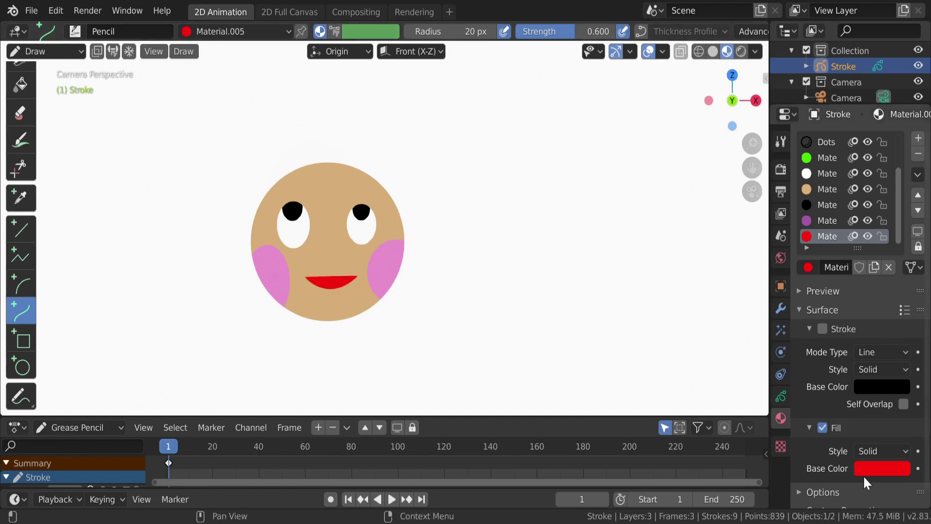
Make the pupil layer GP_Layer.002 active and switch the Stroke object to Edit Mode
click(782, 396)
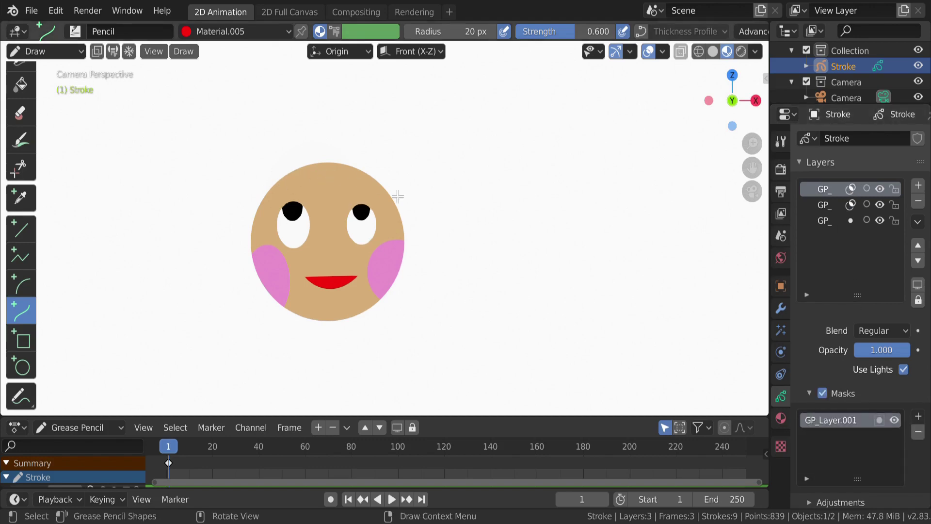
key(Tab)
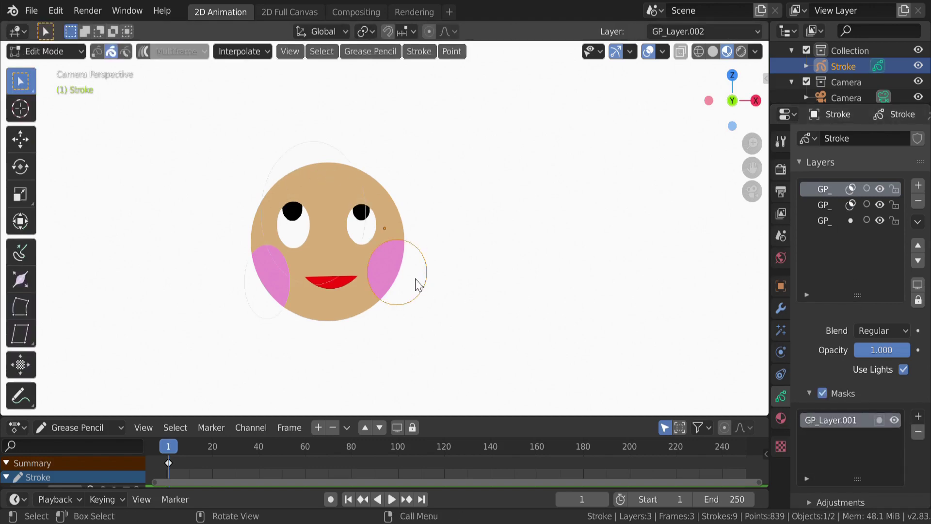
key(Tab)
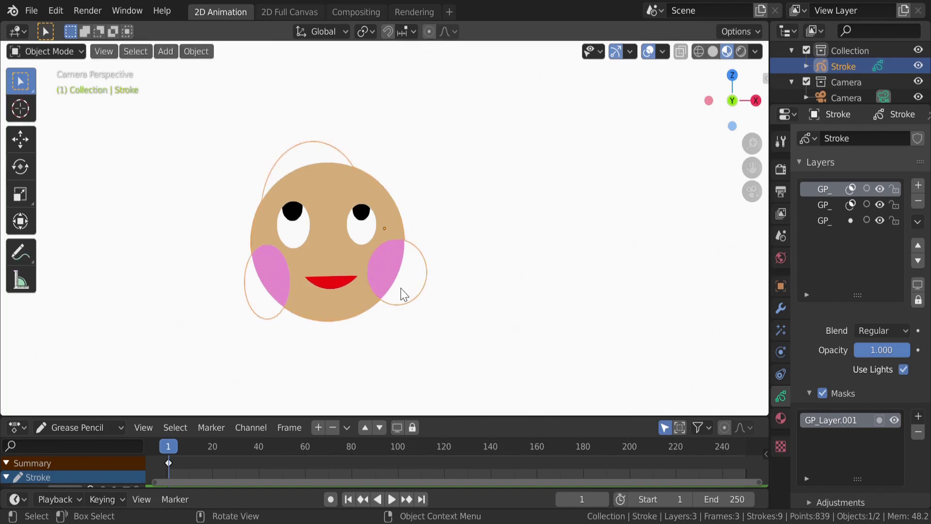
key(Tab)
key(Tab)
key(Tab)
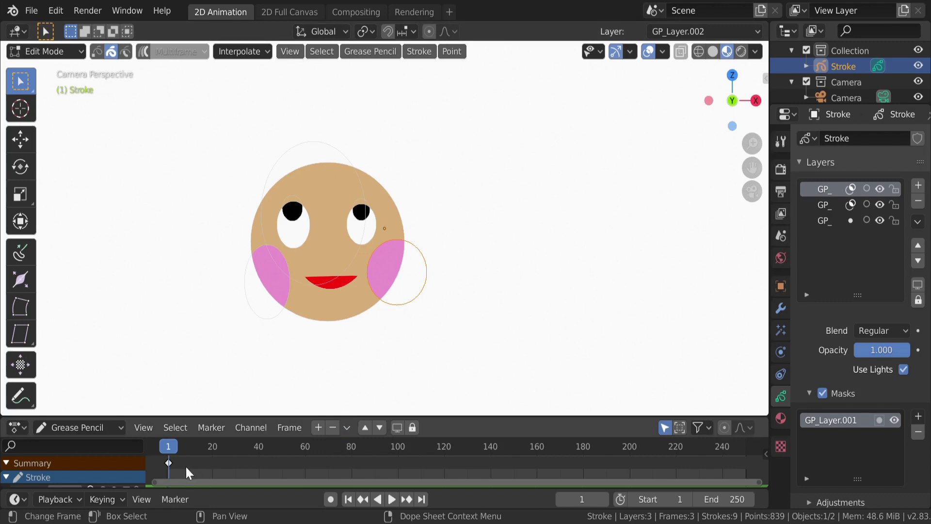
At frame 2, select both pupils and move them about 0.22 m down within the eyes
click(171, 440)
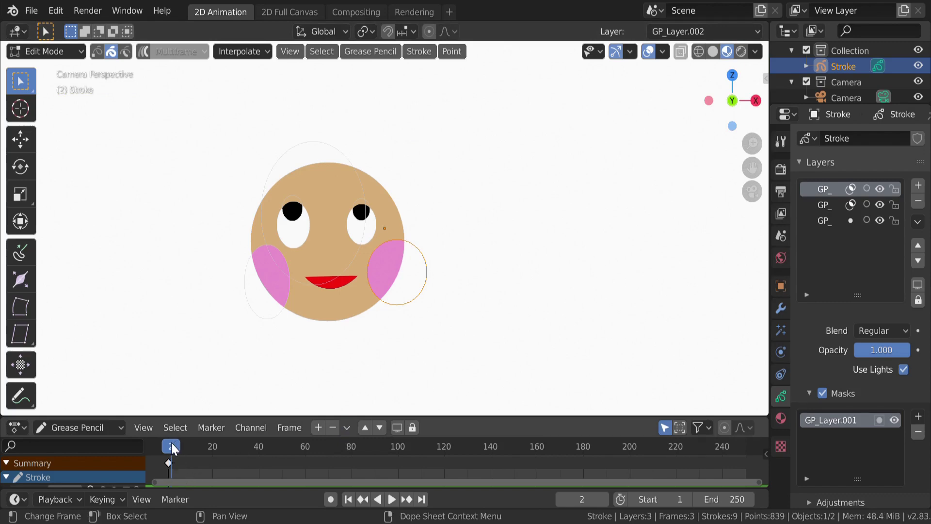
click(364, 216)
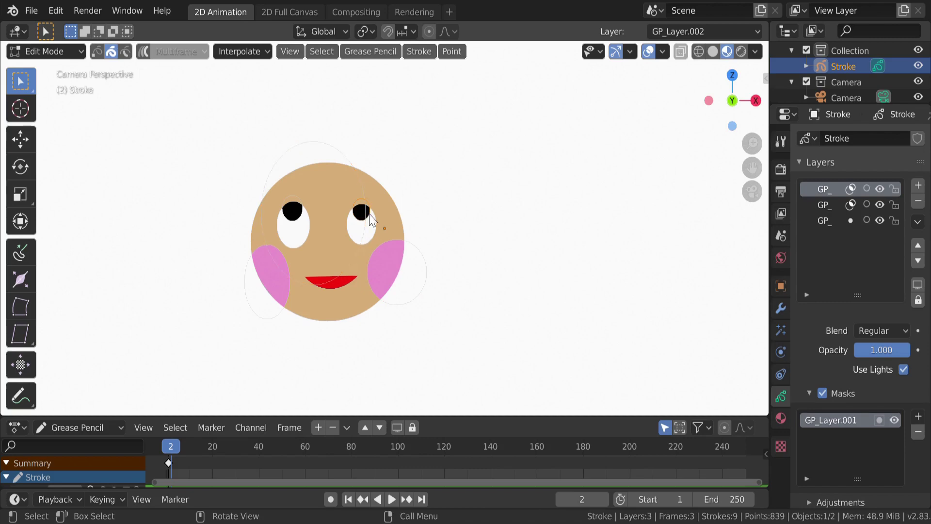
shift+click(292, 212)
key(g)
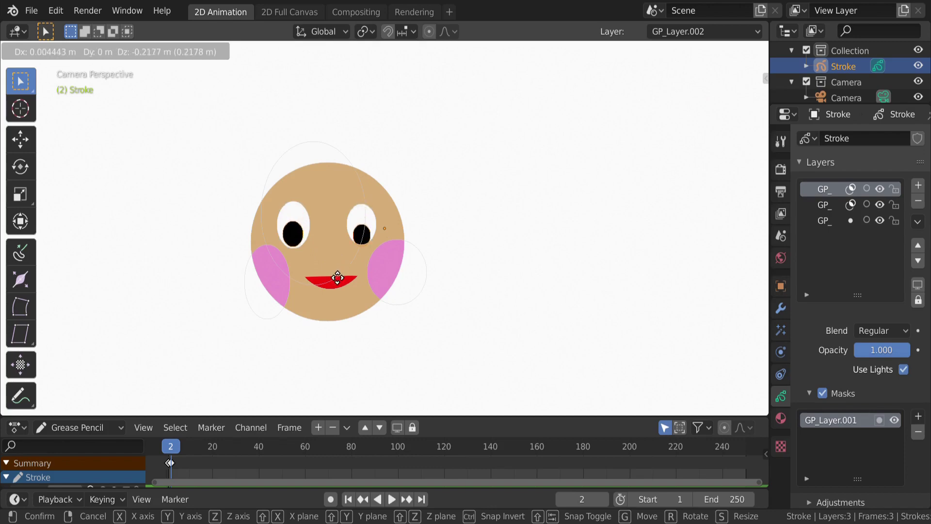
click(338, 277)
At frame 3, move both pupils about 0.10 m right and 0.10 m up
key(Right)
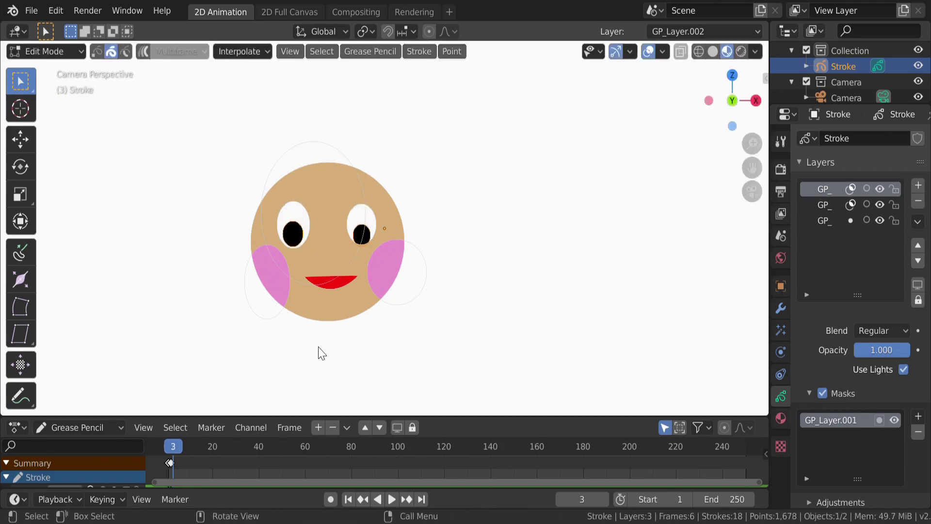
key(g)
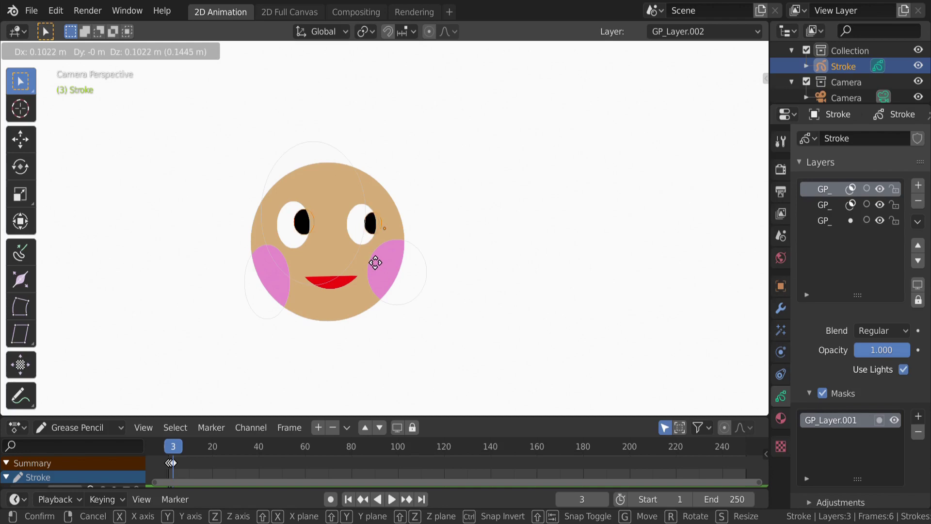
click(375, 262)
key(Left)
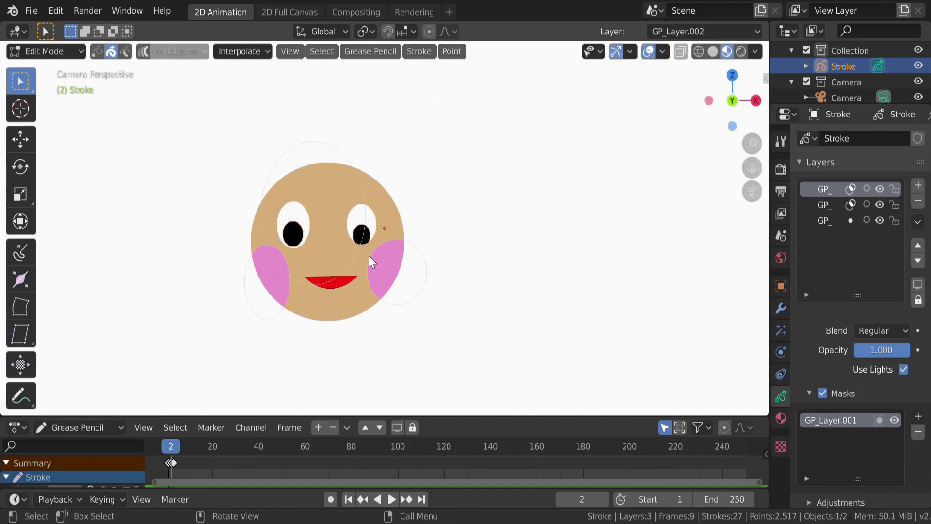
key(g)
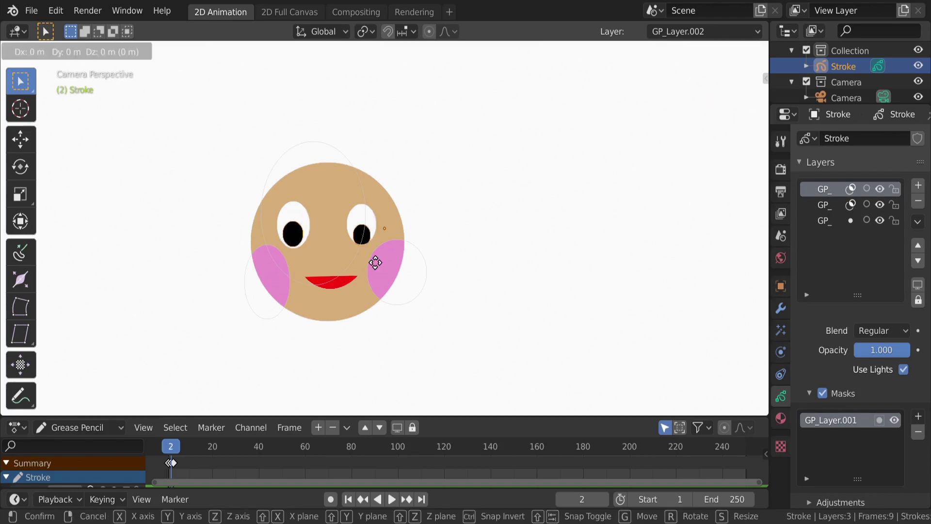
right_click(368, 253)
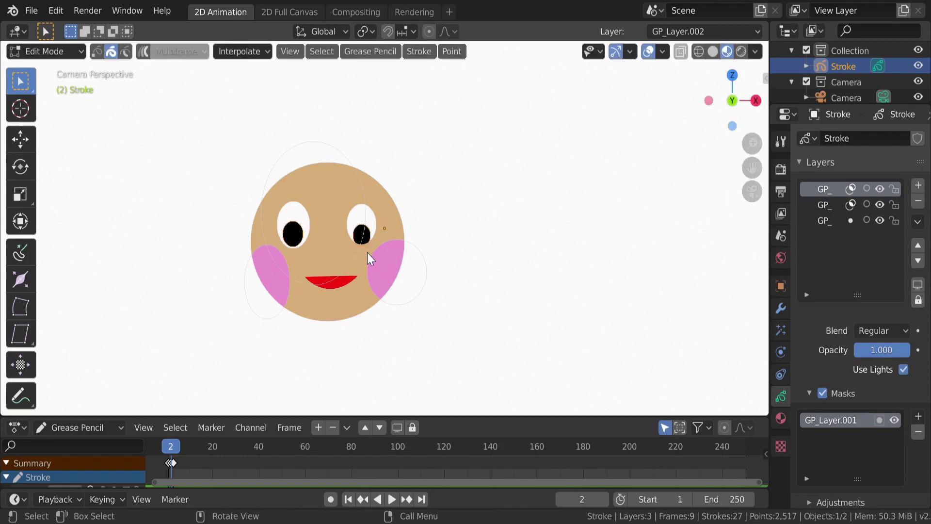
At frame 4, move both pupils horizontally to the left edges of the eyes
key(Right)
key(Right)
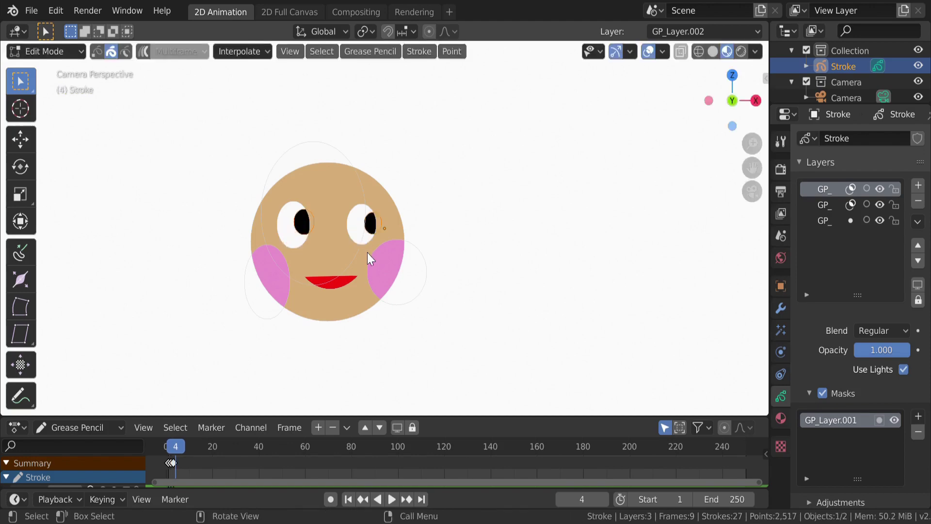
key(g)
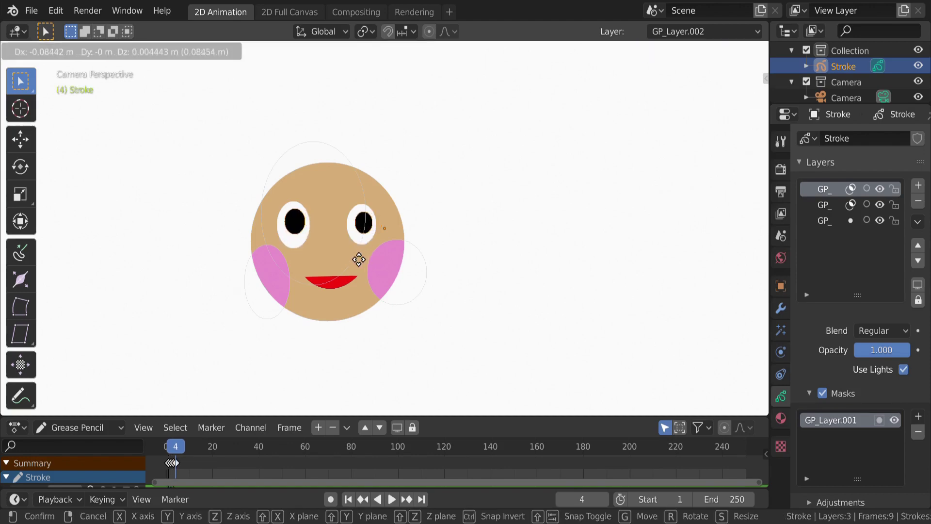
click(350, 262)
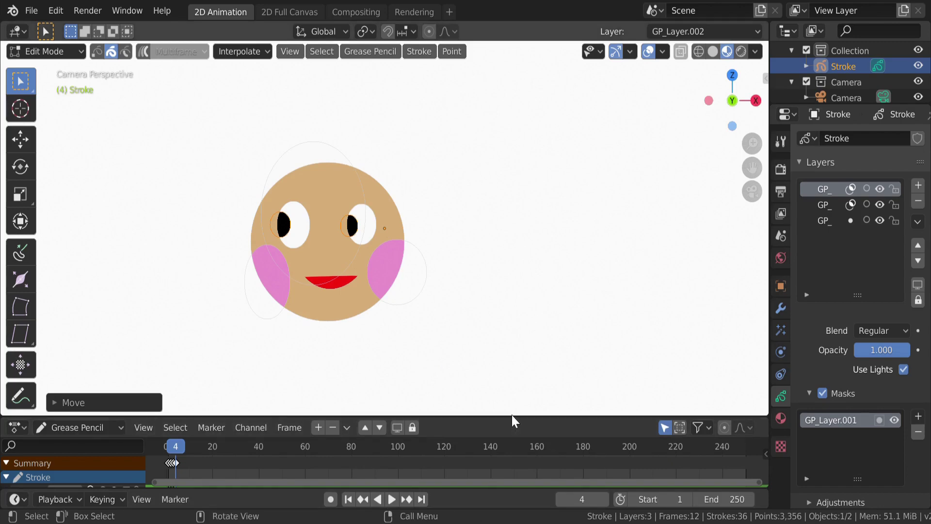
Enlarge the timeline area to expose the keyframe channels of all three layers
drag(492, 415, 500, 297)
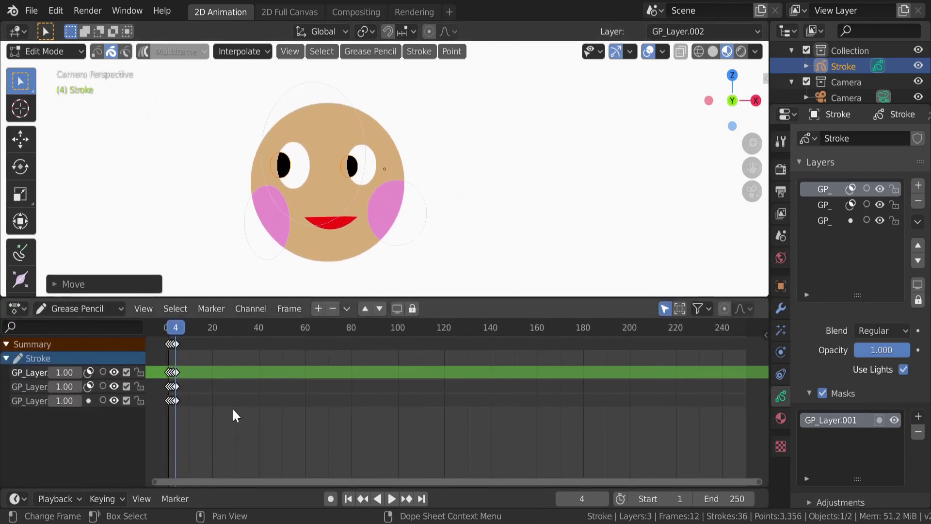
Scale the timing of all keyframes on the three layers and shift them so they span frames 1 to 20
scroll(225, 404, up, 4)
scroll(226, 403, down, 3)
scroll(233, 407, up, 3)
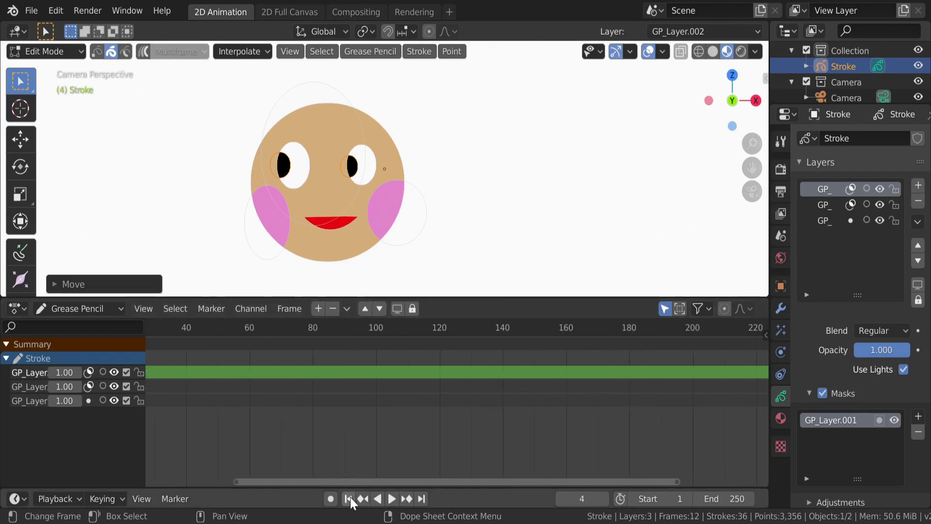
drag(361, 480, 196, 466)
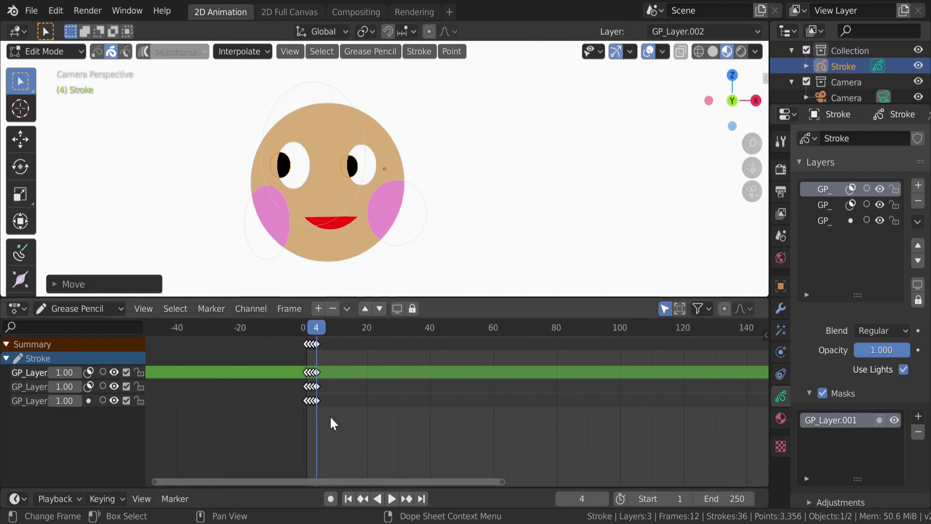
key(a)
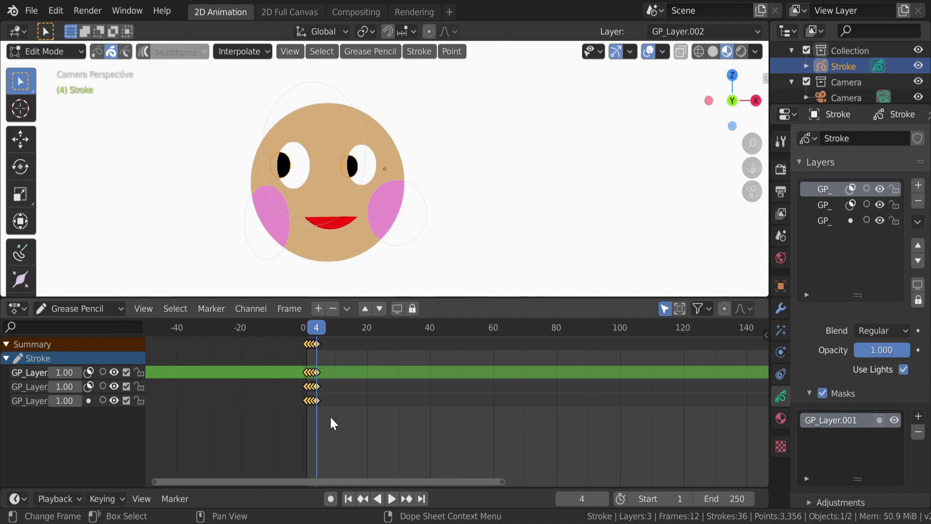
key(s)
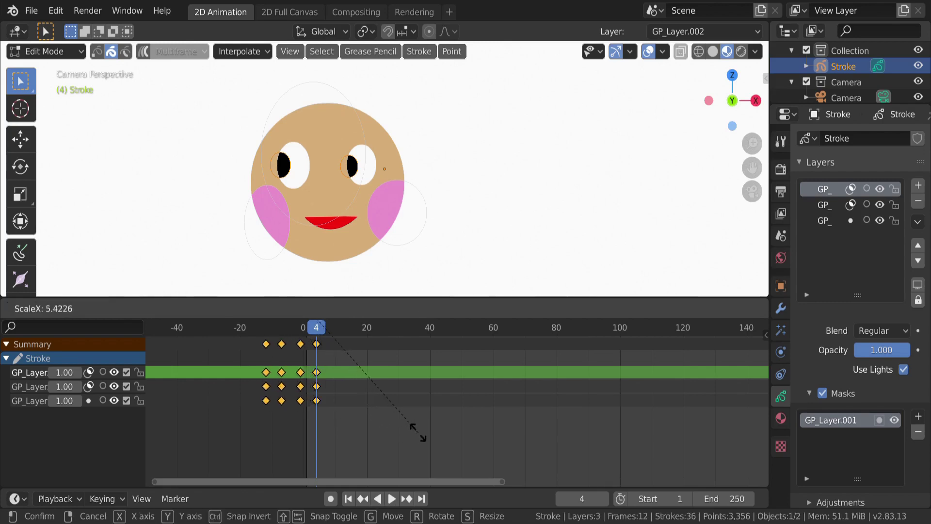
click(431, 433)
key(g)
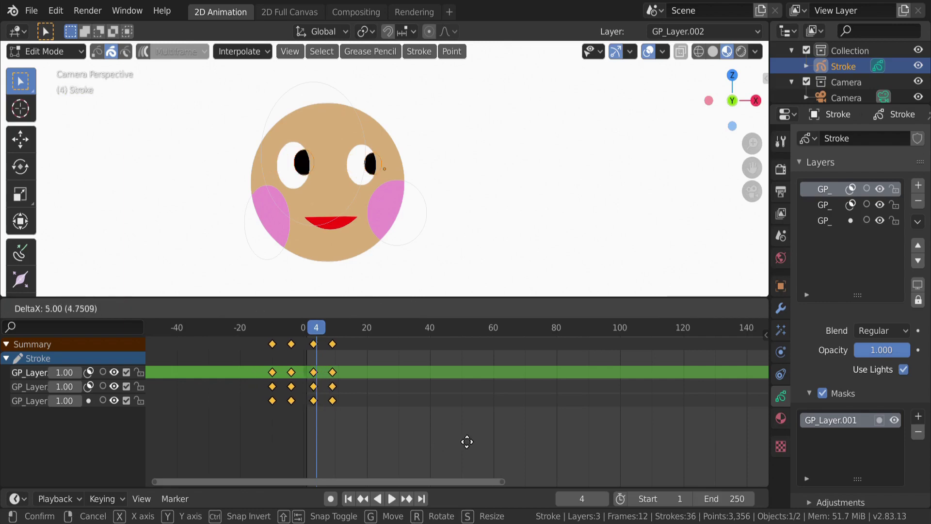
click(492, 442)
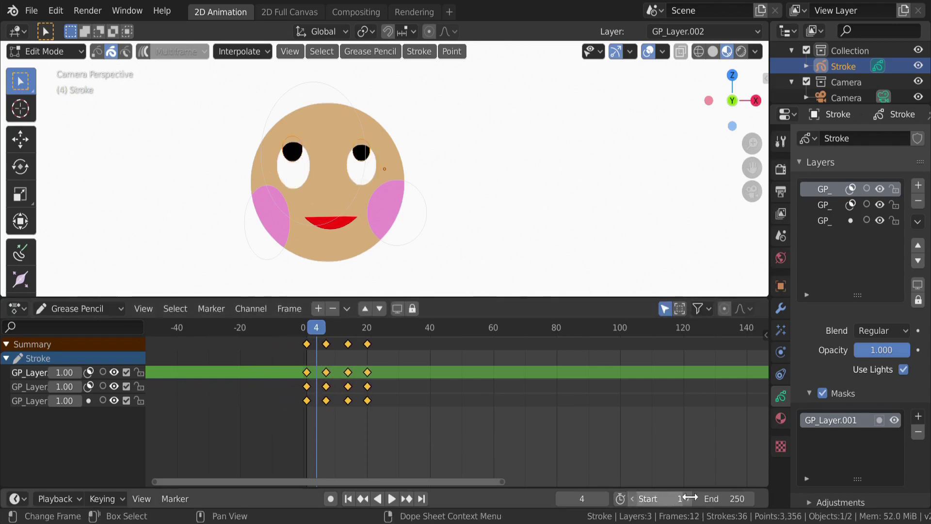
Set the animation's end frame to 20 and play it back in an enlarged viewport
click(715, 499)
text(20)
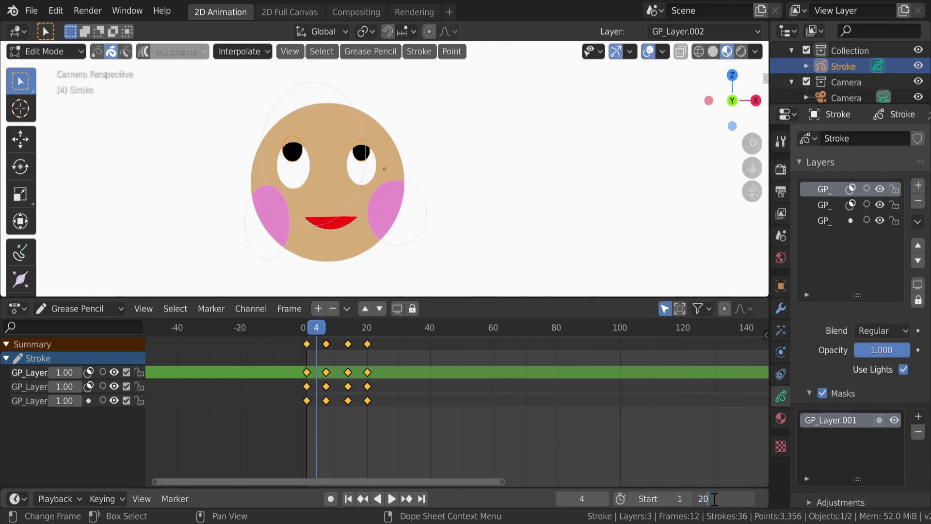
key(Return)
key(space)
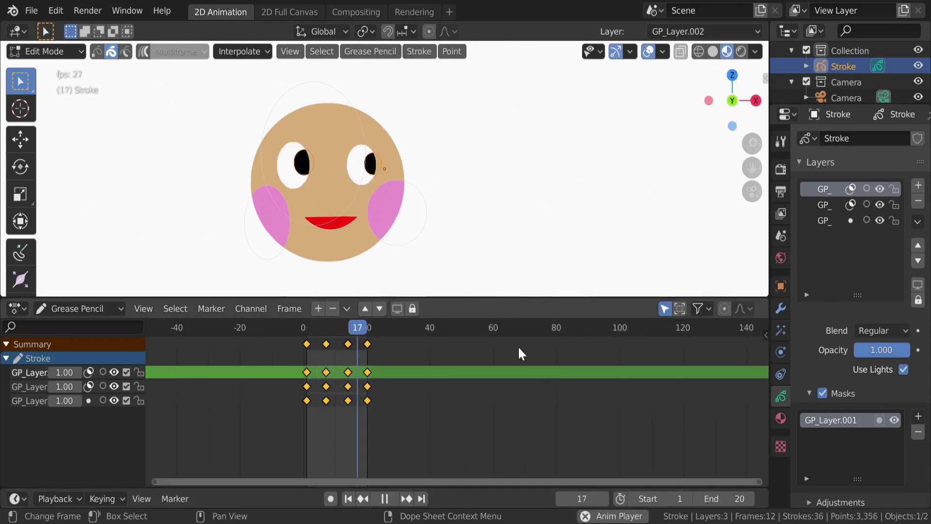
drag(527, 297, 522, 362)
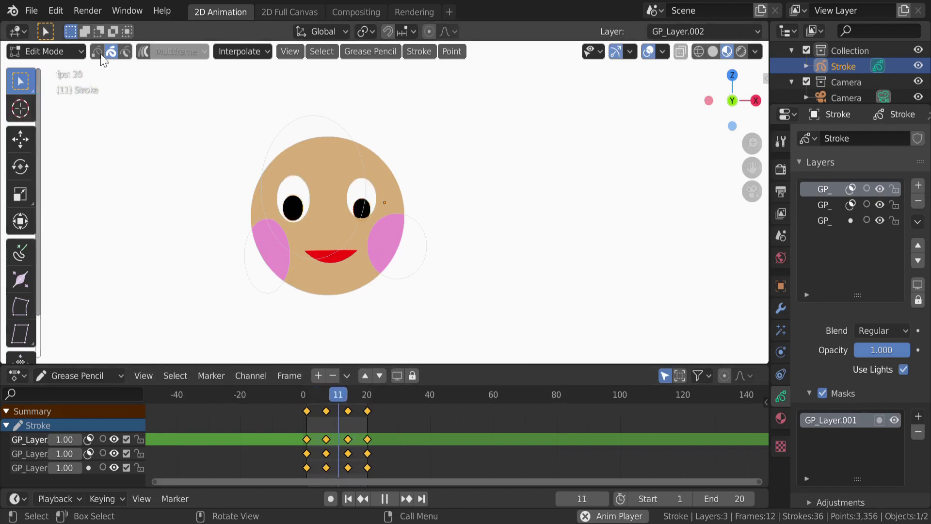